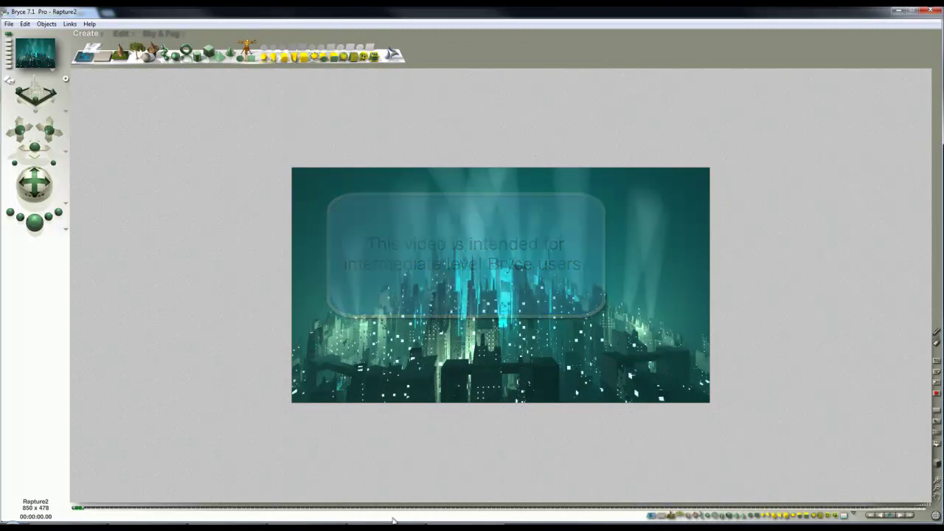
- View the post-processed reference picture Rapture1_post2 in Windows Photo Viewer and return to the Bryce scene
{"action": "mouse_move", "coordinate": [387, 527]}
{"action": "left_click", "coordinate": [385, 482]}
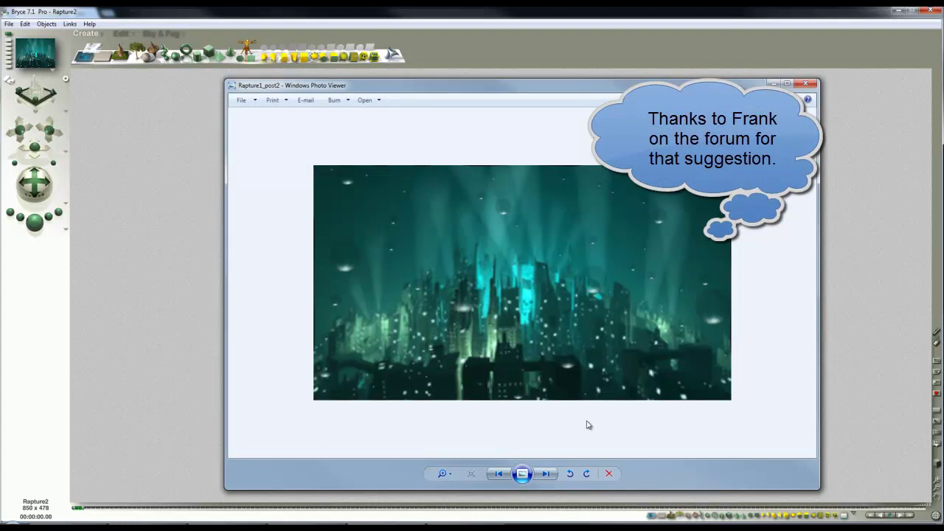
{"action": "left_click", "coordinate": [807, 86]}
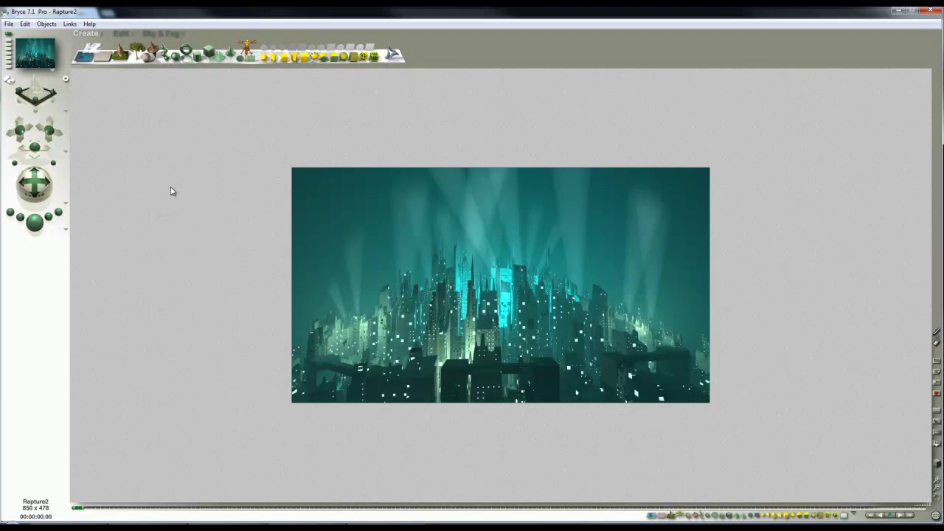
- Create a 2D disk, place it directly in front of the camera and enlarge it to cover the whole view
{"action": "left_click", "coordinate": [240, 60]}
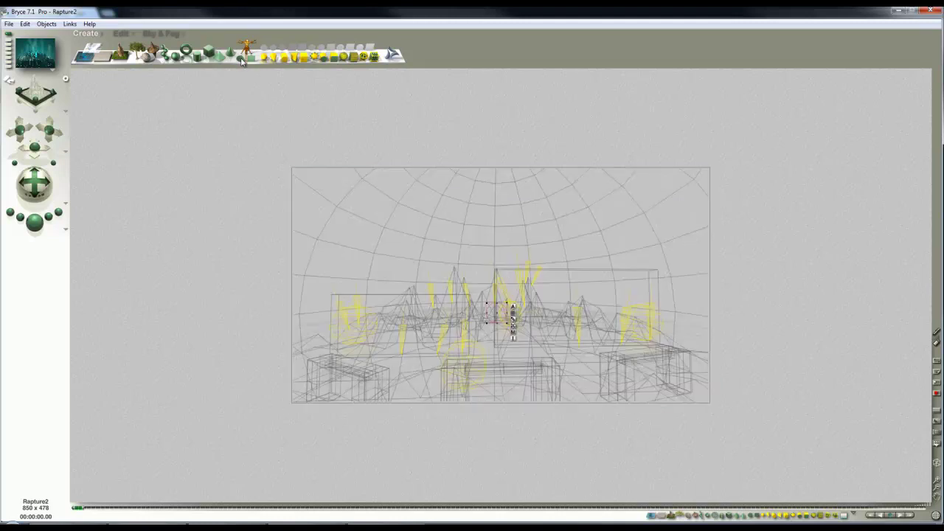
{"action": "key", "text": "2"}
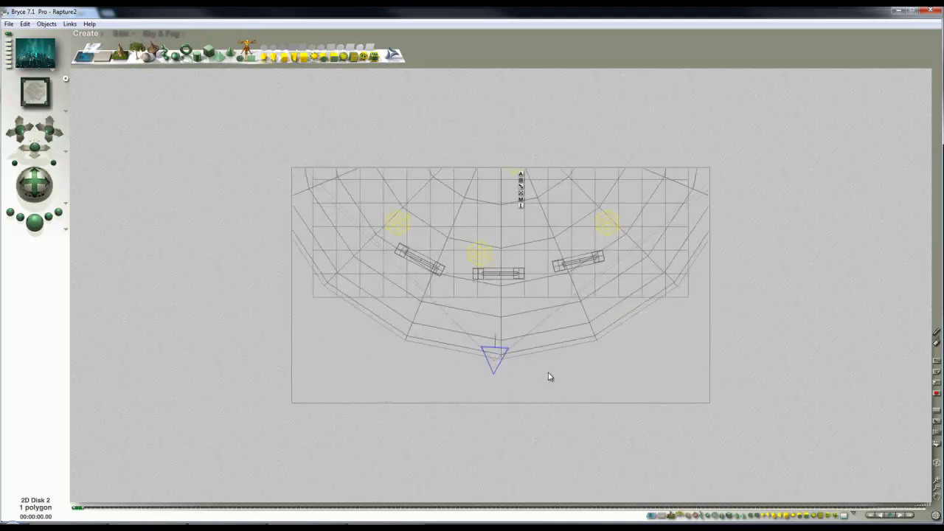
{"action": "left_click", "coordinate": [121, 33]}
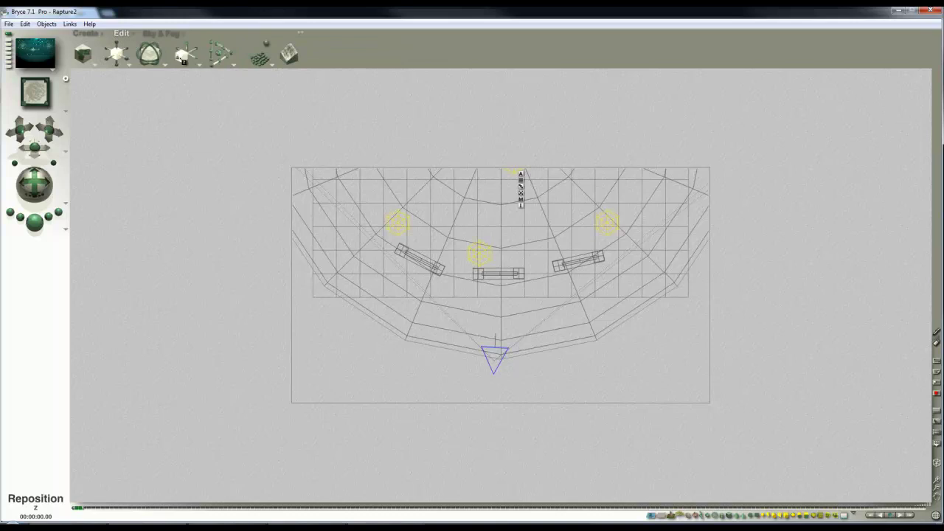
{"action": "left_click_drag", "start_coordinate": [179, 57], "coordinate": [189, 44]}
{"action": "key", "text": "3"}
{"action": "key", "text": "1"}
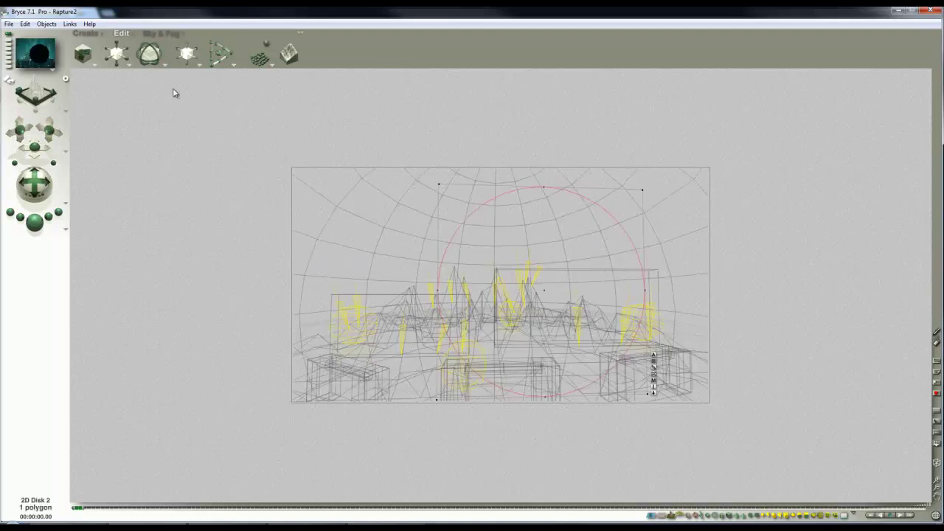
{"action": "left_click_drag", "start_coordinate": [115, 55], "coordinate": [120, 59]}
{"action": "left_click", "coordinate": [118, 57]}
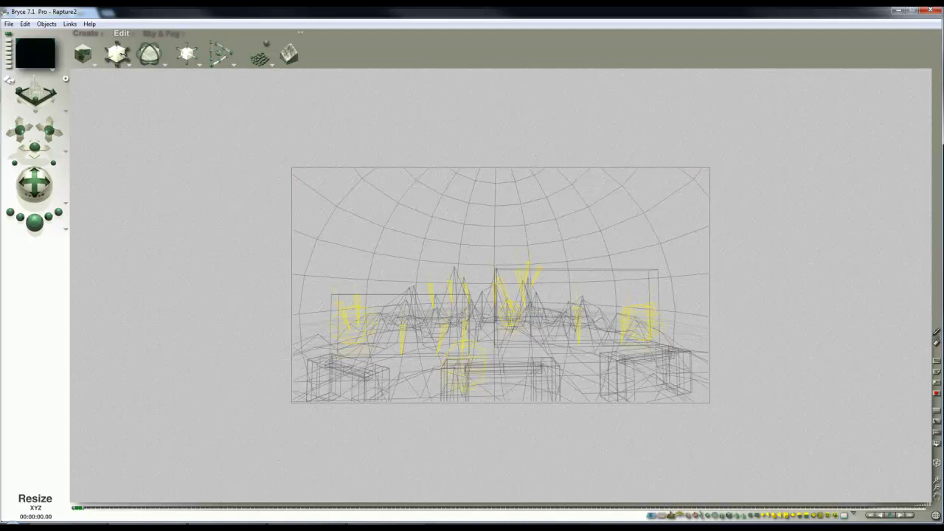
- Set the premium render's rays per pixel to 9 in the render options
{"action": "left_click", "coordinate": [69, 231]}
{"action": "left_click", "coordinate": [85, 283]}
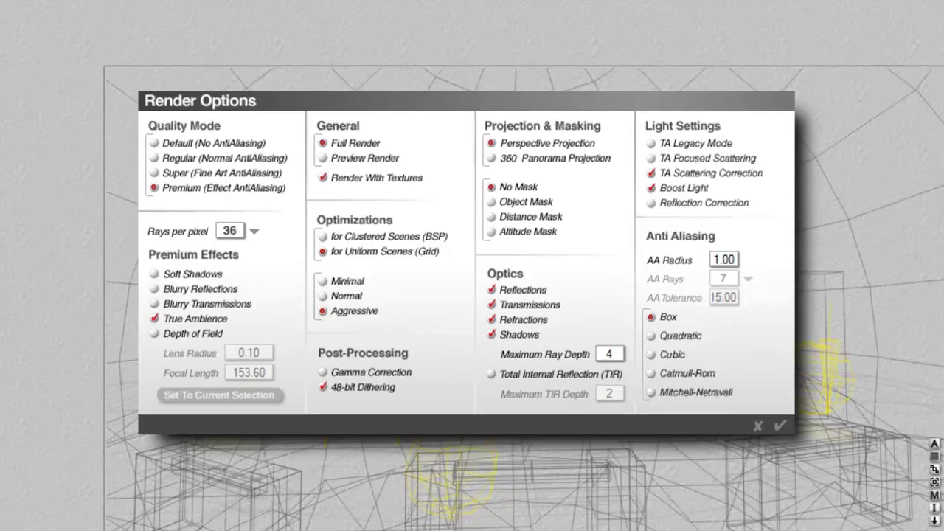
{"action": "left_click", "coordinate": [379, 266]}
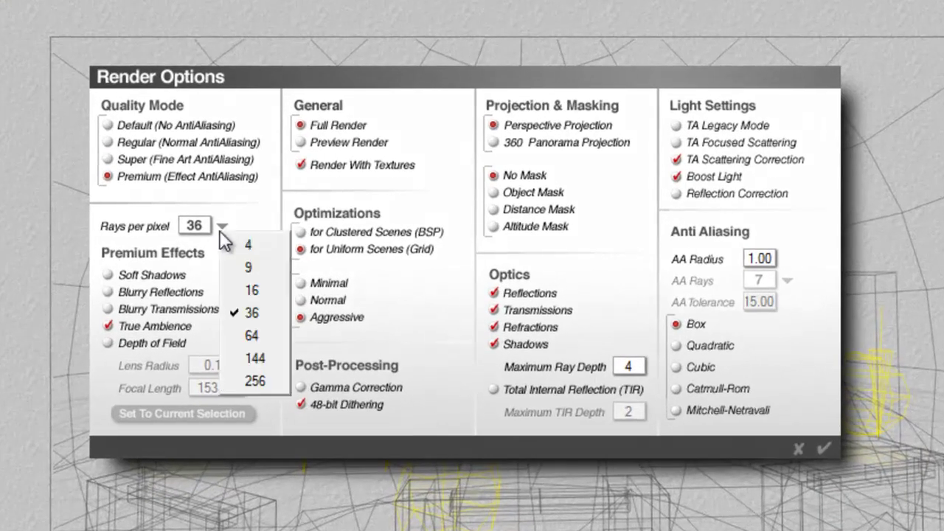
{"action": "left_click", "coordinate": [255, 267]}
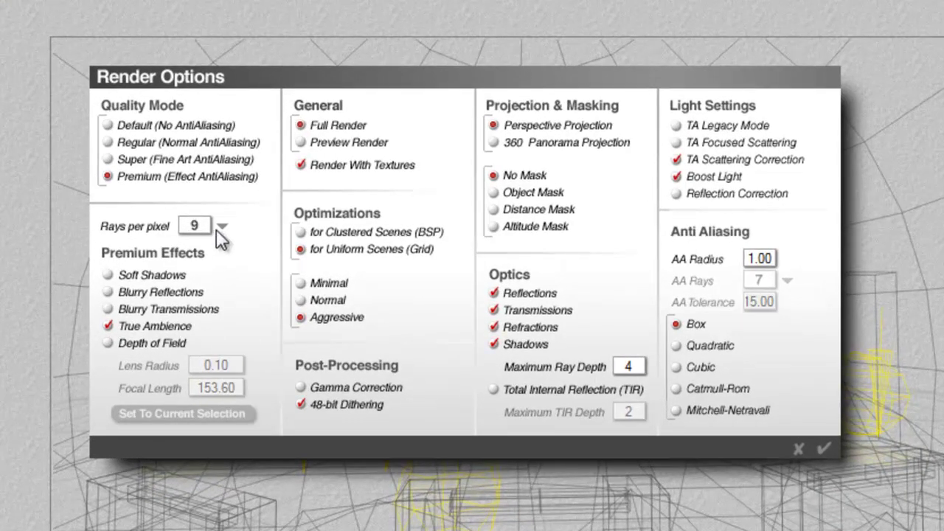
{"action": "left_click", "coordinate": [825, 448]}
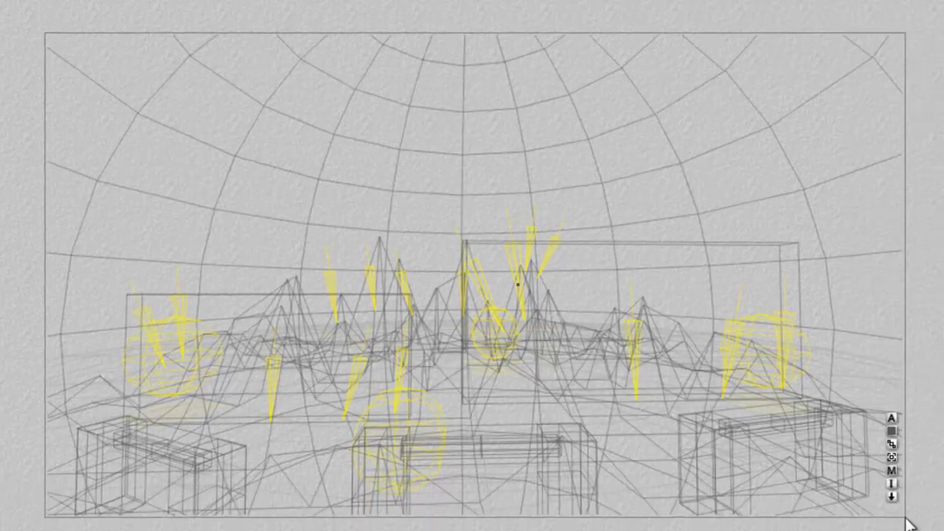
- Apply the Splash Material Component preset from the Glass & ice category of Pro Materials to the disk
{"action": "left_click", "coordinate": [891, 470]}
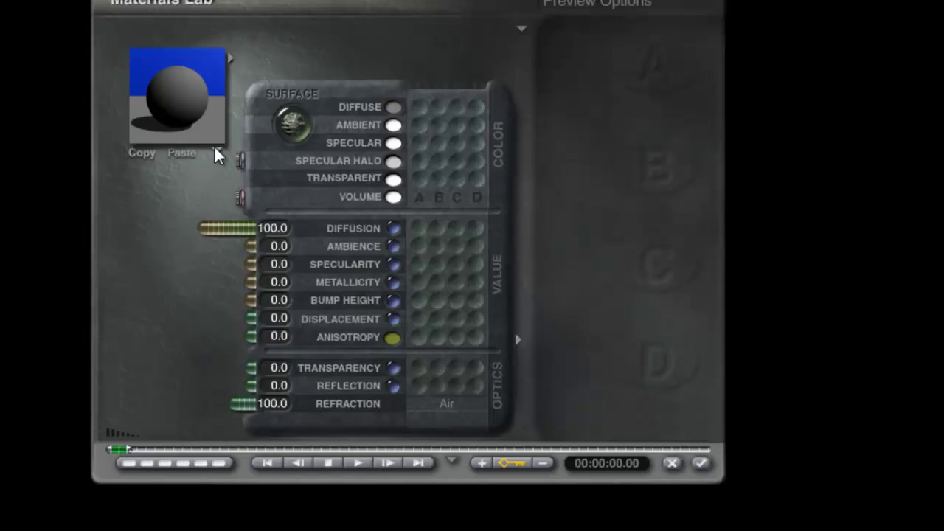
{"action": "left_click", "coordinate": [230, 59]}
{"action": "left_click", "coordinate": [166, 416]}
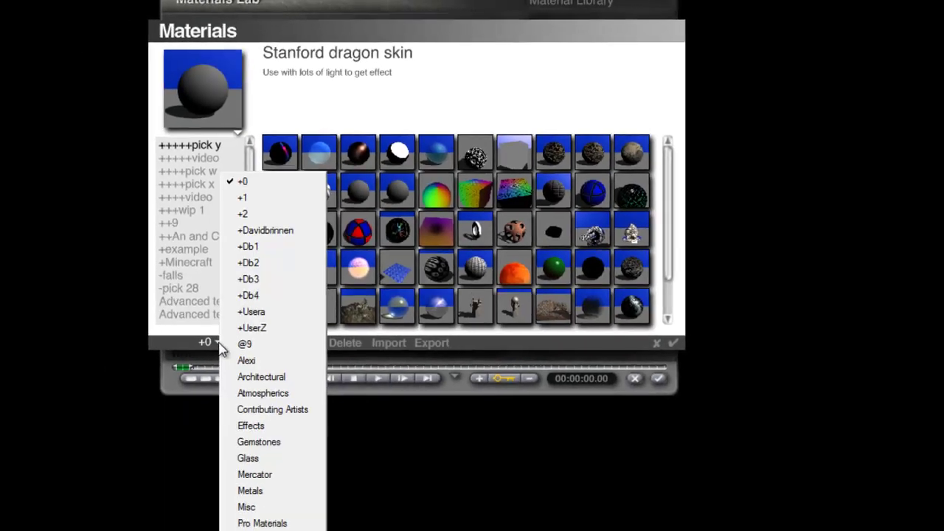
{"action": "left_click", "coordinate": [284, 523]}
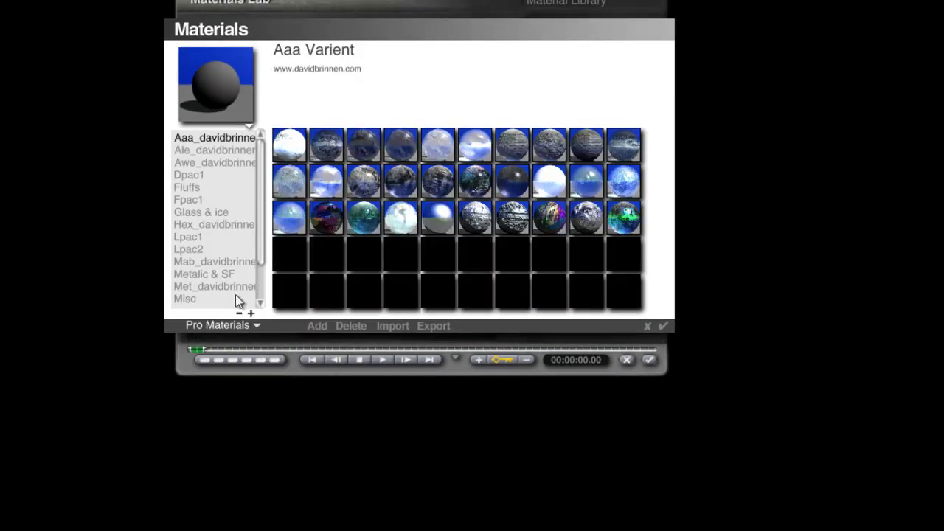
{"action": "left_click", "coordinate": [201, 212]}
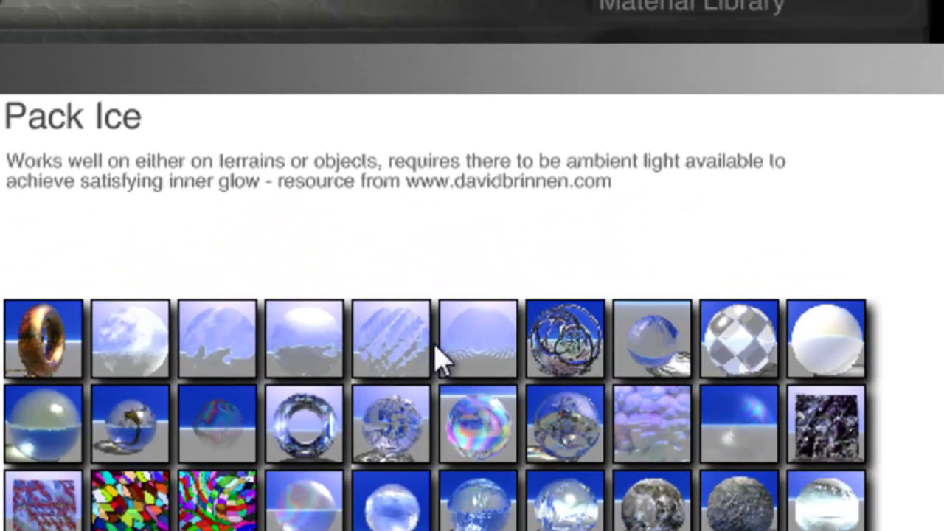
{"action": "left_click", "coordinate": [441, 351]}
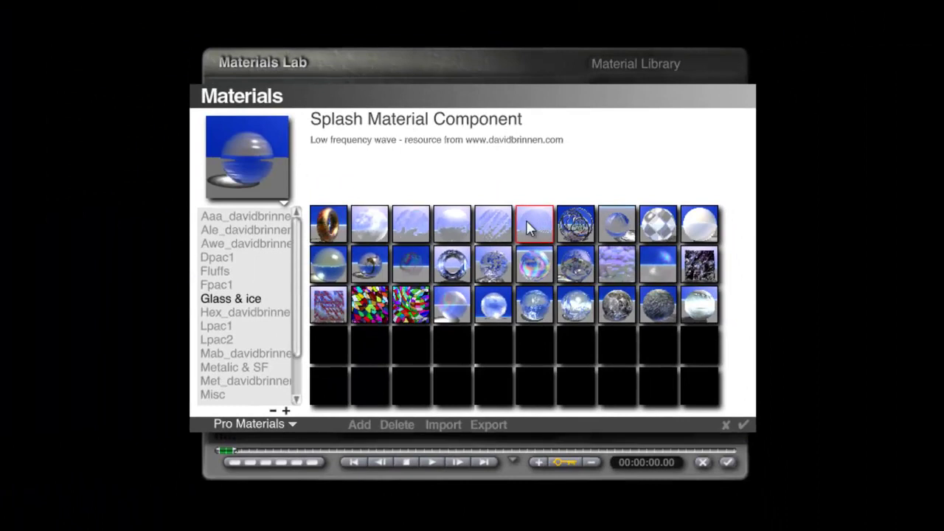
{"action": "left_click", "coordinate": [743, 426]}
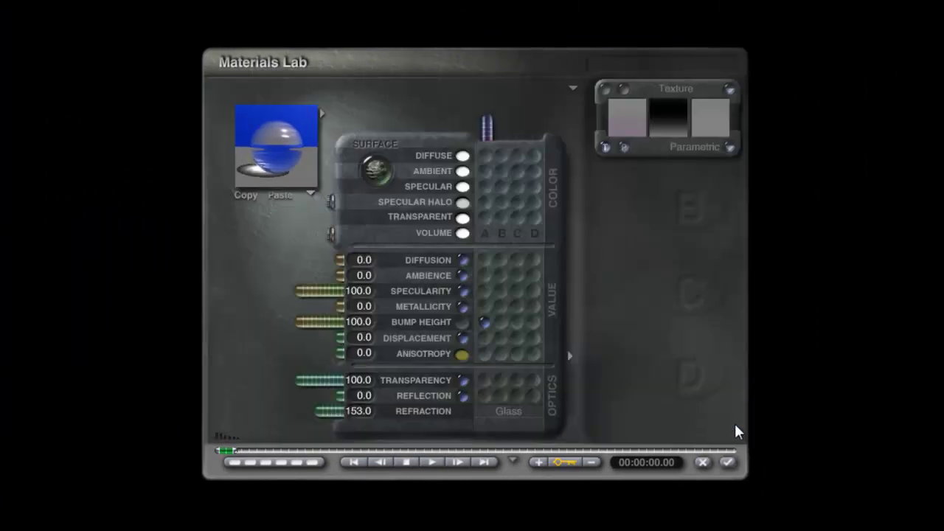
- Change the shape shown in the material preview, rotate the preview, and accept the disk's material
{"action": "left_click", "coordinate": [309, 194]}
{"action": "left_click", "coordinate": [357, 327]}
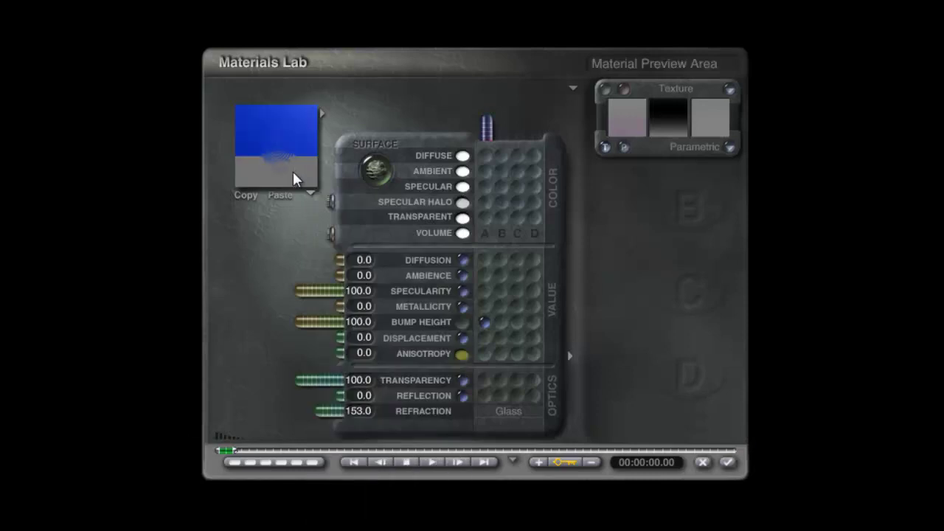
{"action": "left_click_drag", "start_coordinate": [284, 157], "coordinate": [284, 150]}
{"action": "left_click_drag", "start_coordinate": [285, 153], "coordinate": [282, 144]}
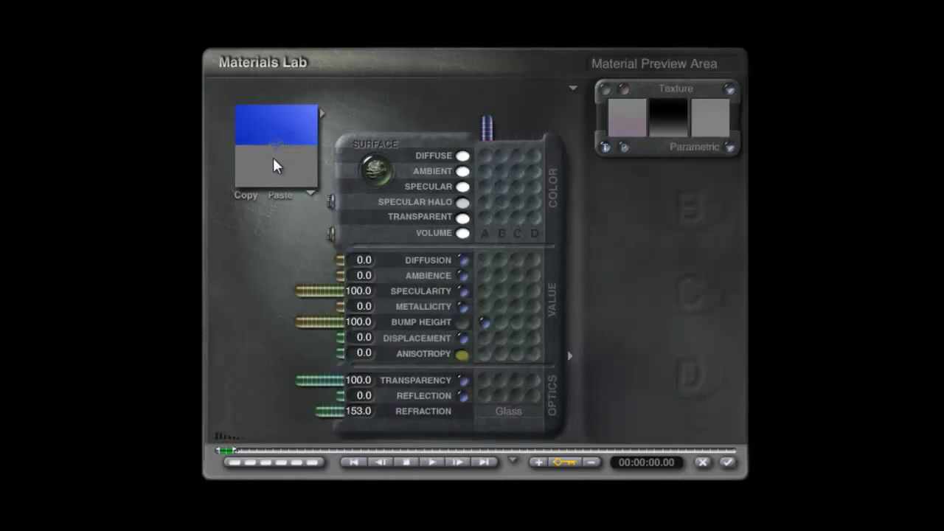
{"action": "left_click", "coordinate": [727, 461]}
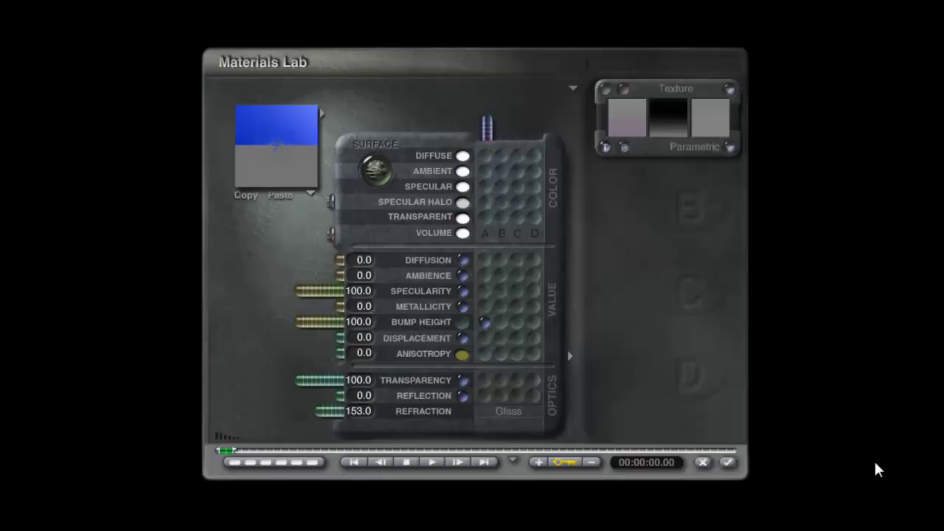
- Set the disk material's bump height to 15 and run a short test render
{"action": "left_click", "coordinate": [359, 326]}
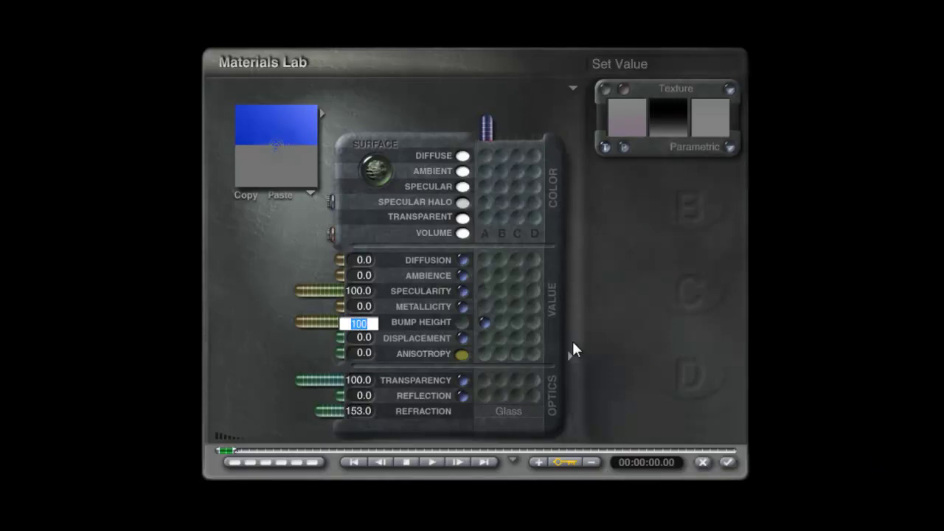
{"action": "key", "text": "Return"}
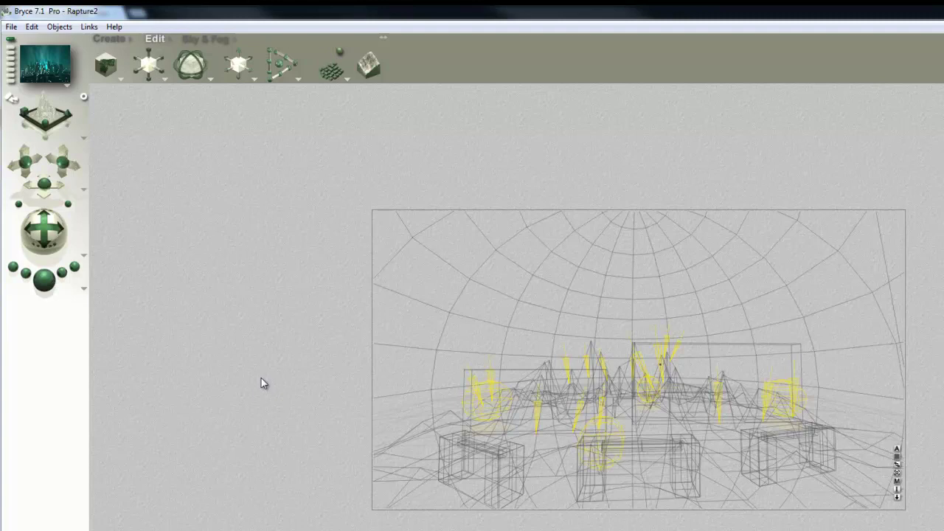
{"action": "key", "text": "ctrl+r"}
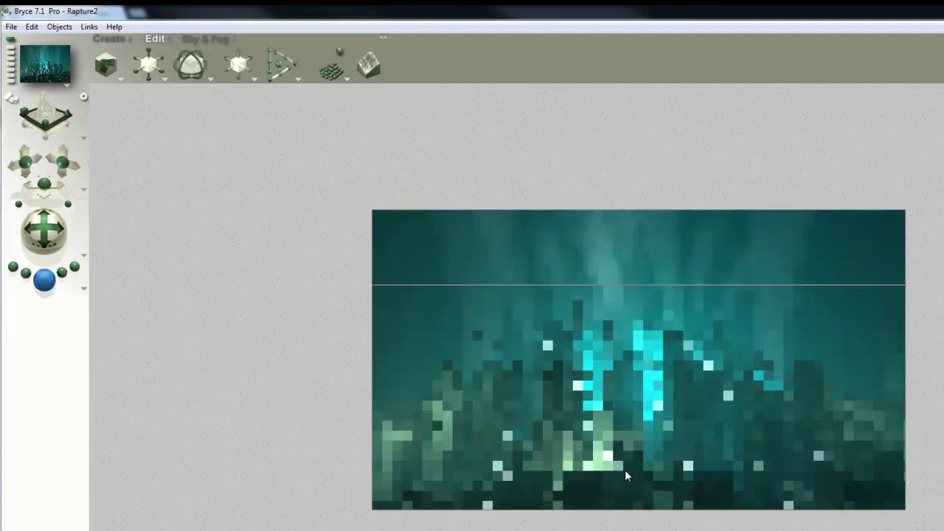
{"action": "key", "text": "Escape"}
{"action": "key", "text": "Escape"}
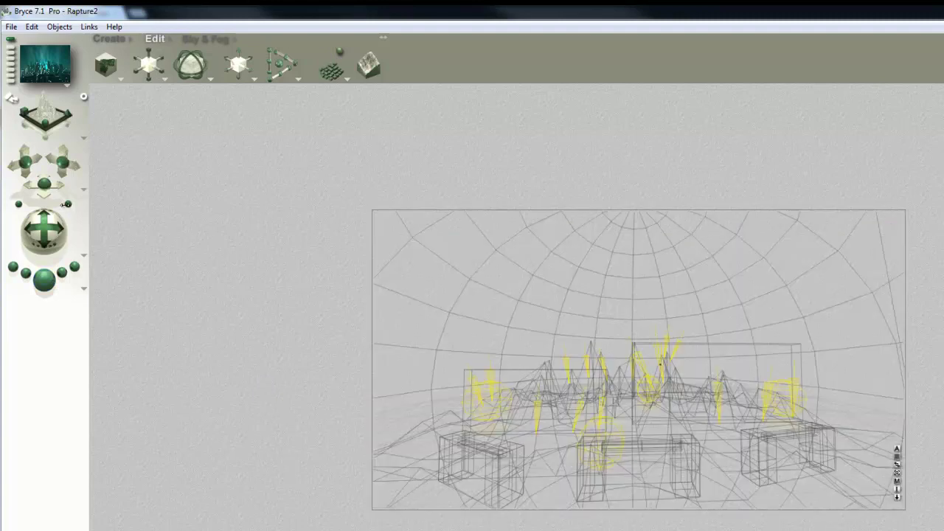
- Widen the camera's view of the city and run another test render, stopping it early
{"action": "left_click_drag", "start_coordinate": [67, 205], "coordinate": [74, 205]}
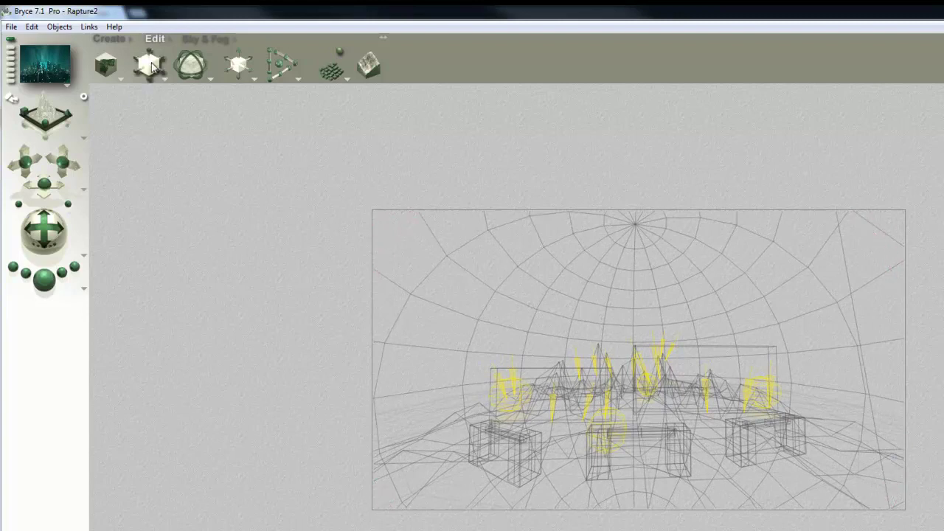
{"action": "left_click", "coordinate": [45, 279]}
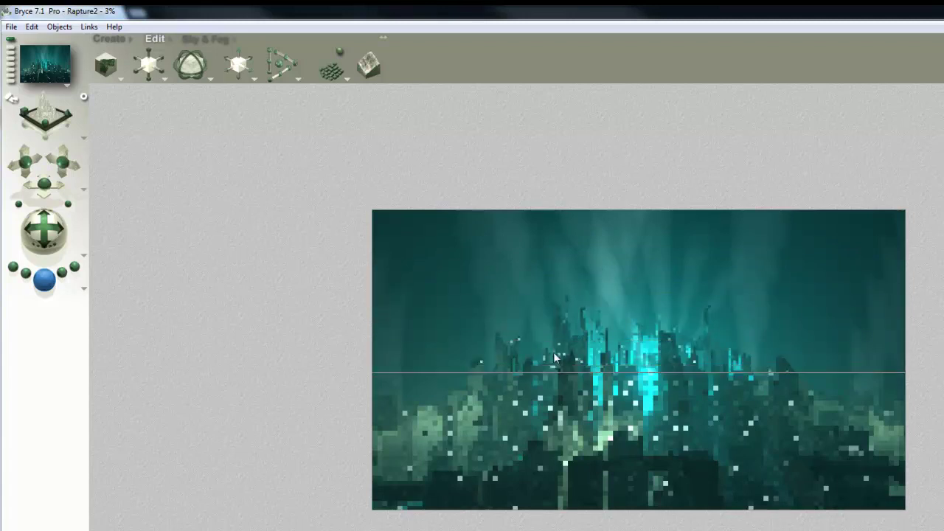
{"action": "left_click", "coordinate": [652, 398]}
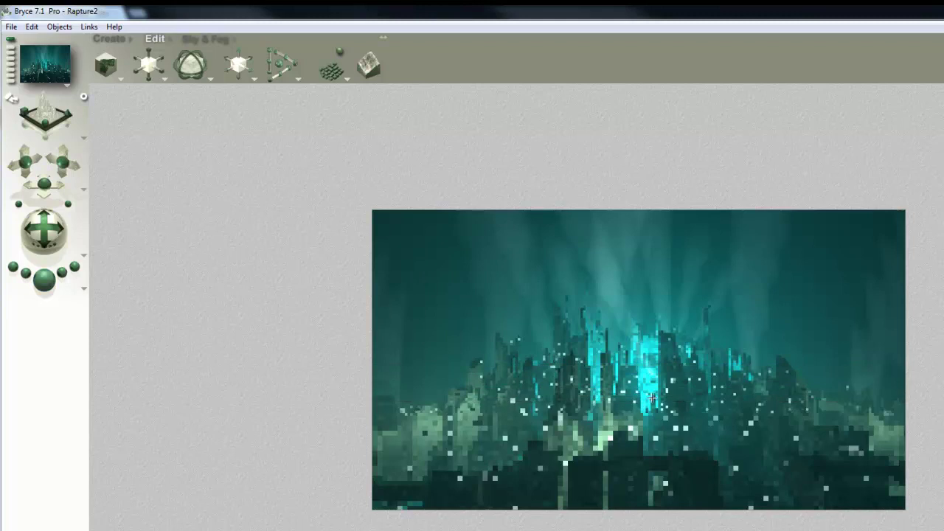
{"action": "left_click", "coordinate": [652, 398]}
- Lower the bump height of the disk's glass material to 10
{"action": "left_click", "coordinate": [898, 481]}
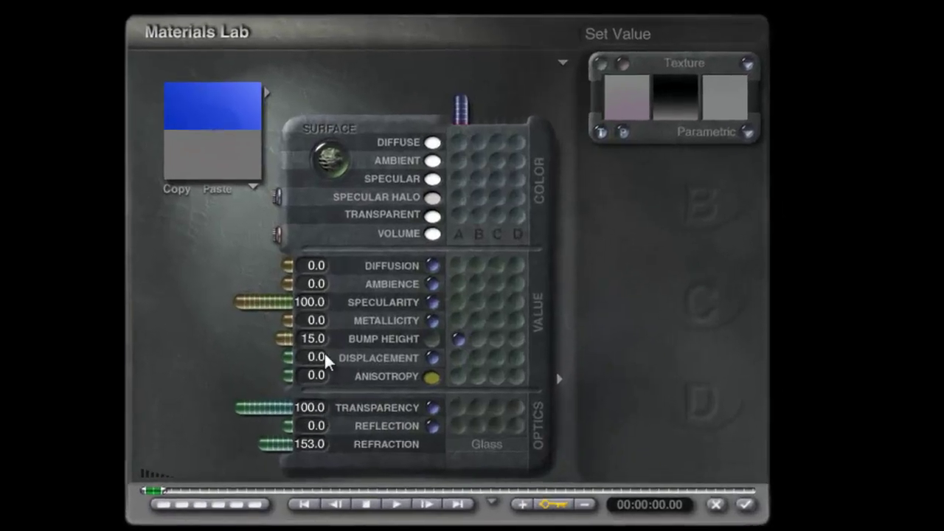
{"action": "left_click", "coordinate": [320, 340]}
{"action": "type", "text": "10"}
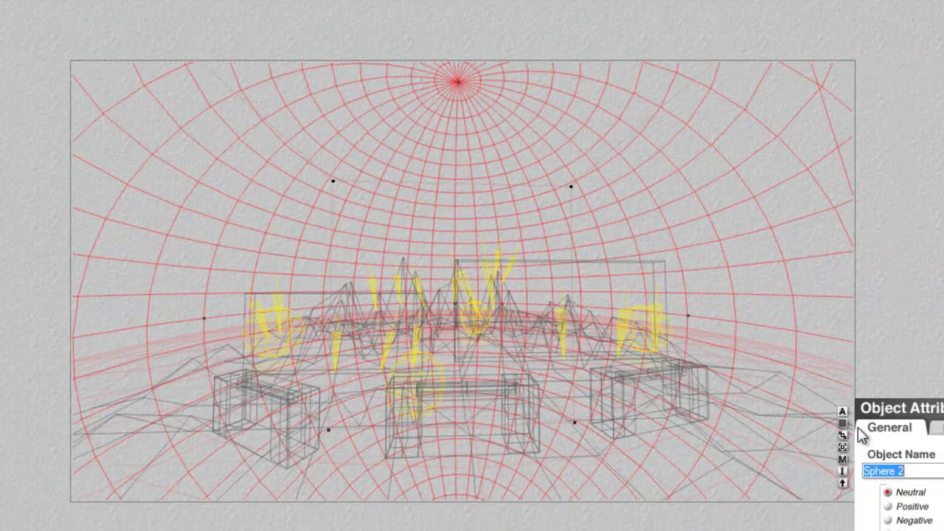
- Rename the large sphere surrounding the scene as "fog sphere"
{"action": "type", "text": "fog sh"}
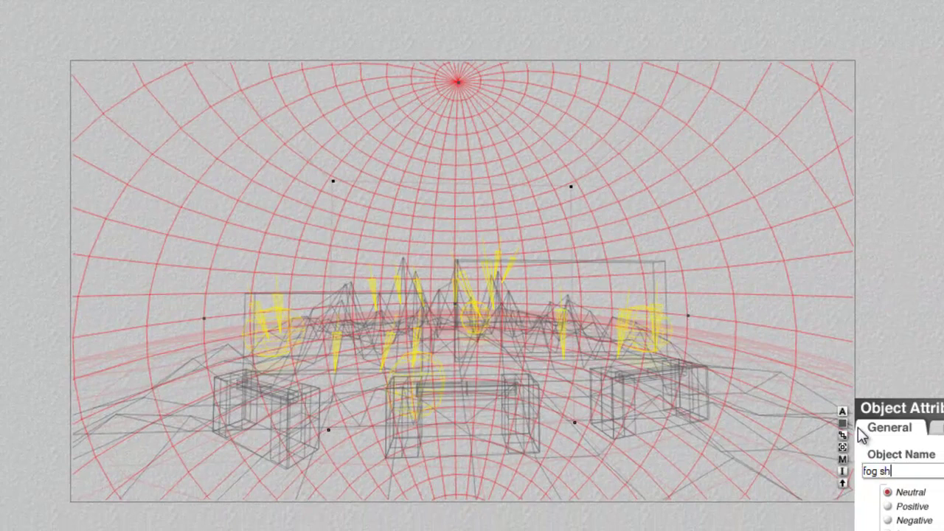
{"action": "key", "text": "BackSpace"}
{"action": "type", "text": "phere"}
{"action": "key", "text": "Return"}
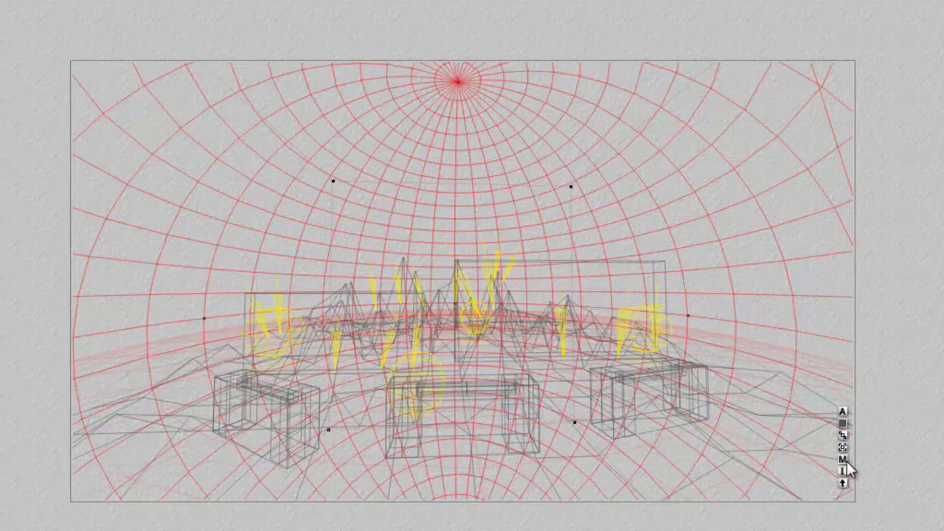
- Try a fuzzy factor of 60 in the fog sphere's volume material, undo it, and set Quality/Speed to 60
{"action": "left_click", "coordinate": [843, 460]}
{"action": "left_click", "coordinate": [289, 336]}
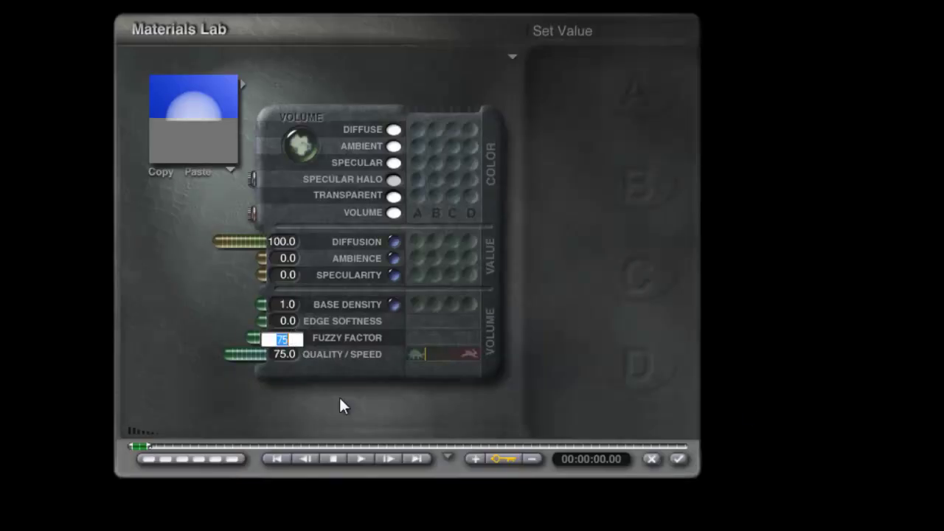
{"action": "key", "text": "Return"}
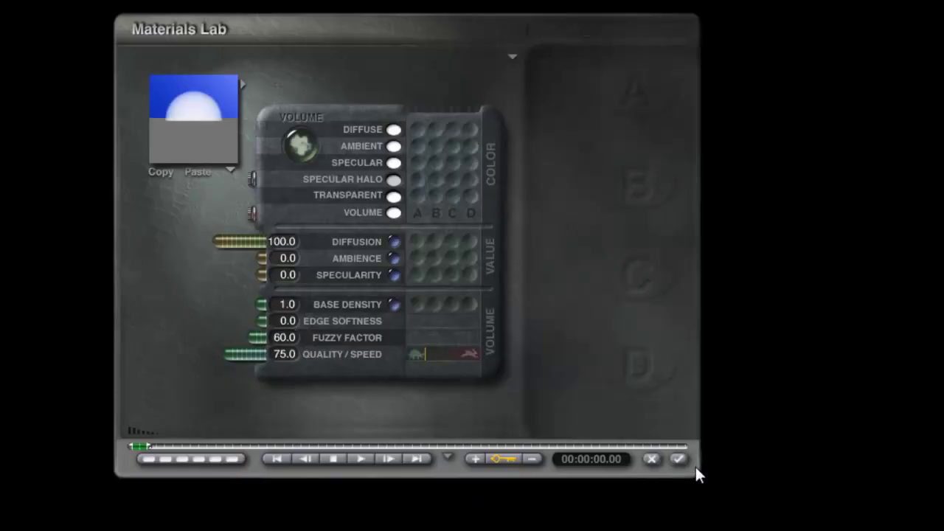
{"action": "key", "text": "ctrl+z"}
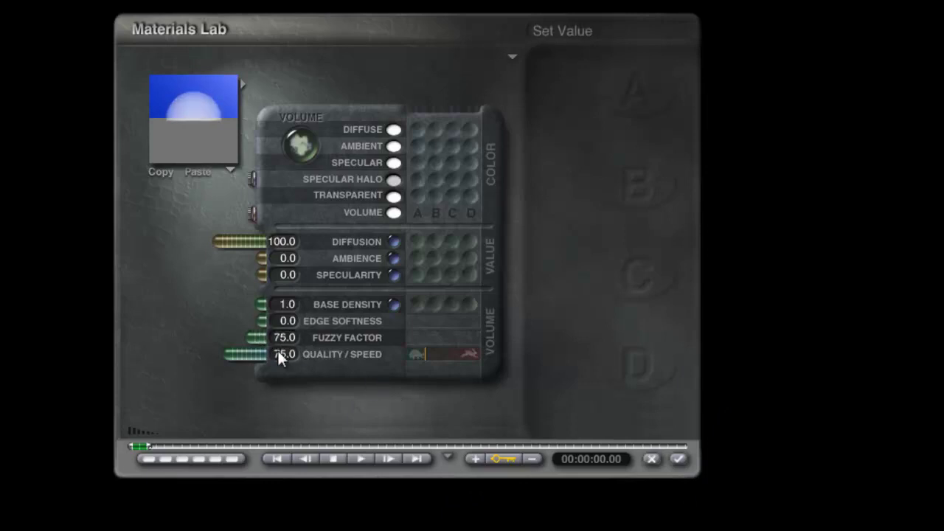
{"action": "type", "text": "60"}
{"action": "key", "text": "Return"}
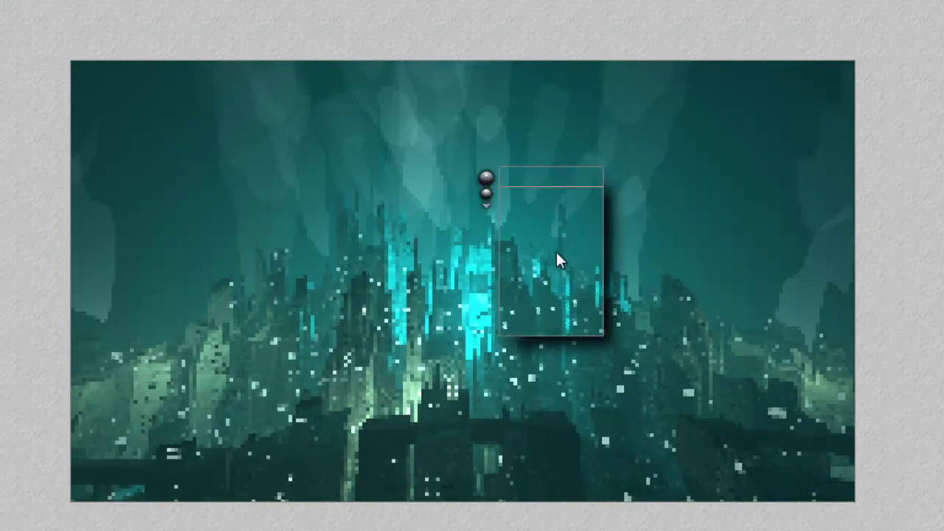
- Enable Depth of Field in the render options, taking the focal length from the current selection and setting the lens radius to 0.02
{"action": "left_click_drag", "start_coordinate": [727, 394], "coordinate": [634, 258]}
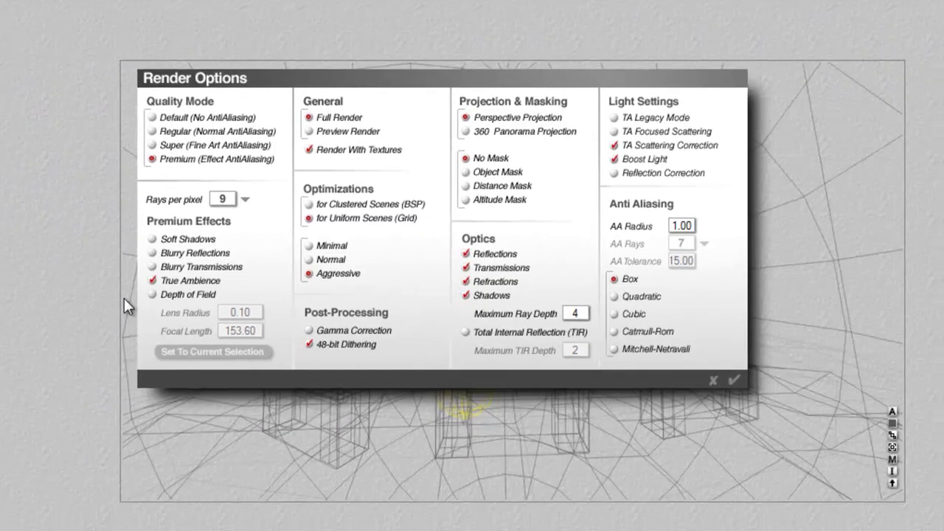
{"action": "left_click", "coordinate": [163, 294]}
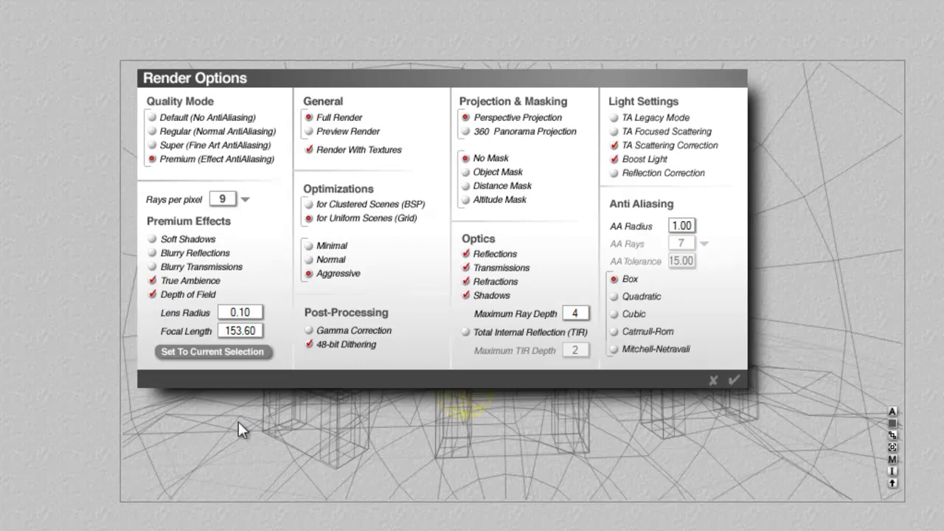
{"action": "left_click", "coordinate": [240, 353]}
{"action": "key", "text": "BackSpace"}
{"action": "key", "text": "BackSpace"}
{"action": "key", "text": "BackSpace"}
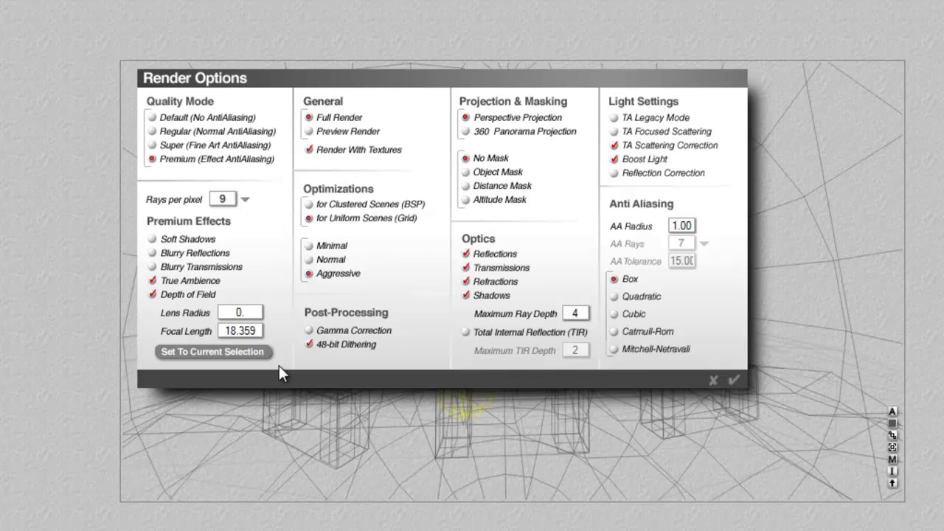
{"action": "type", "text": ".02"}
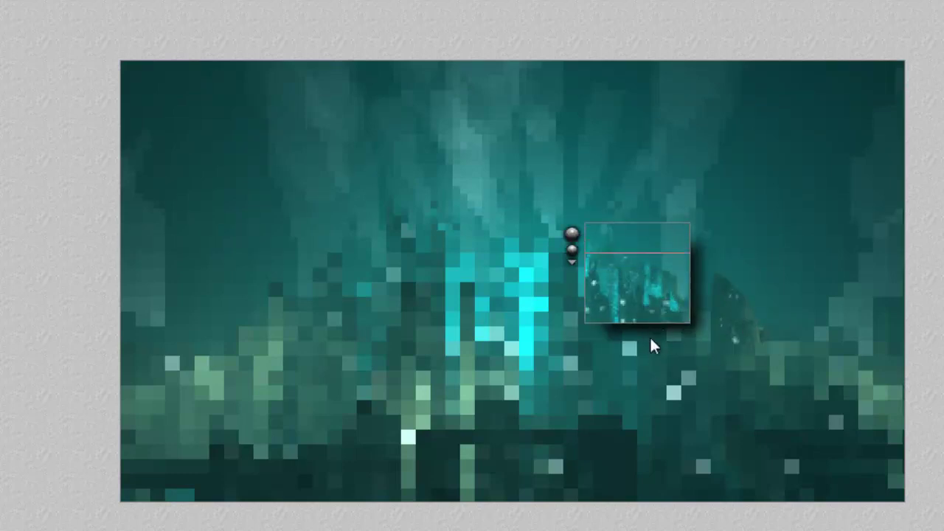
- Reset the depth-of-field focal length to the current selection and test-render small regions of the city
{"action": "left_click_drag", "start_coordinate": [632, 334], "coordinate": [530, 257]}
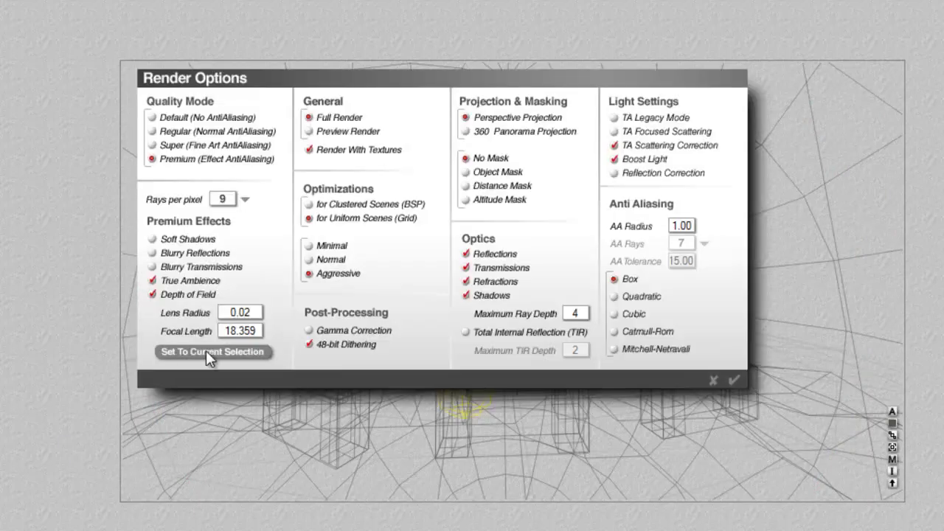
{"action": "left_click", "coordinate": [206, 350]}
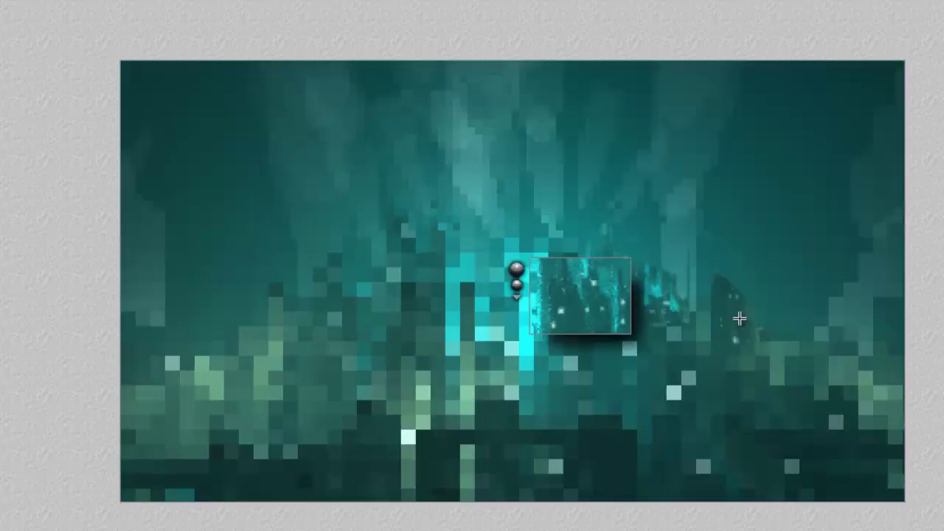
{"action": "left_click_drag", "start_coordinate": [549, 266], "coordinate": [689, 266]}
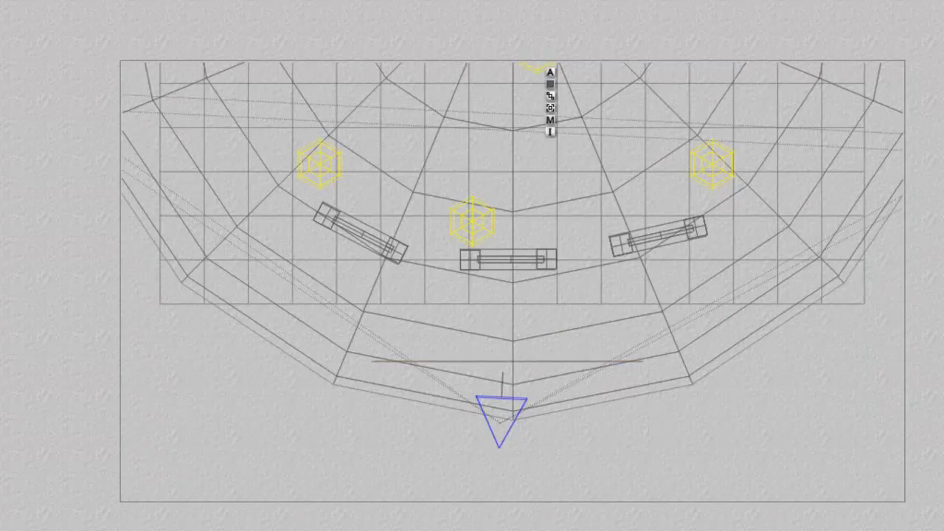
- Add a small sphere in front of the camera in the top view and scatter copies of it with Random Replicate
{"action": "left_click_drag", "start_coordinate": [254, 35], "coordinate": [253, 136]}
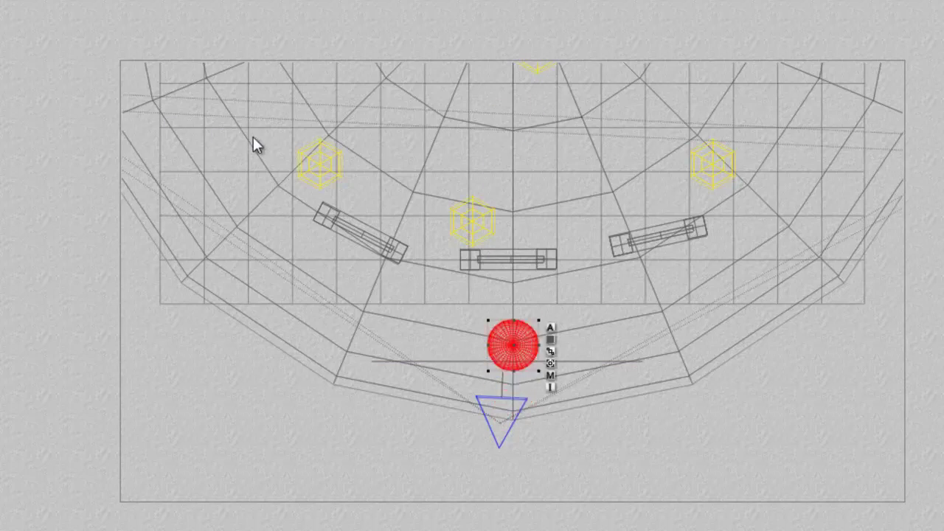
{"action": "left_click_drag", "start_coordinate": [166, 35], "coordinate": [132, 35]}
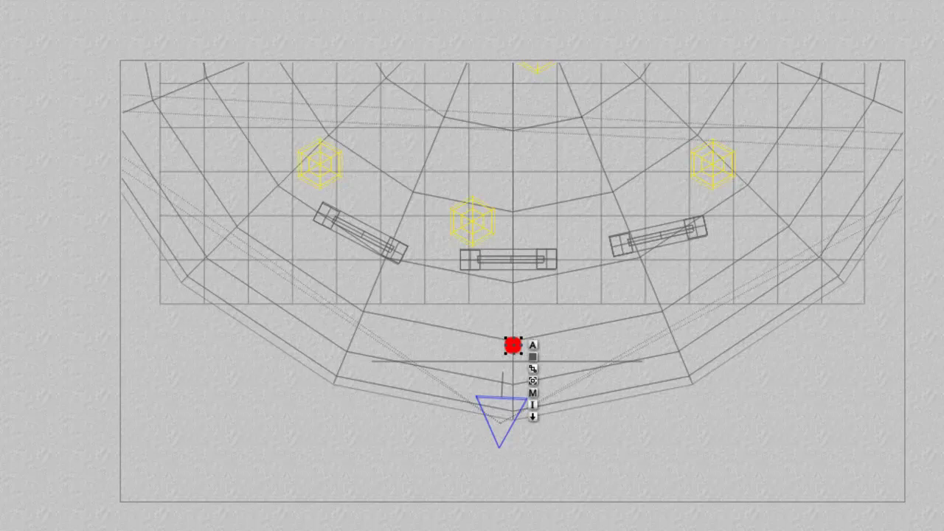
{"action": "key", "text": "ctrl+alt+d"}
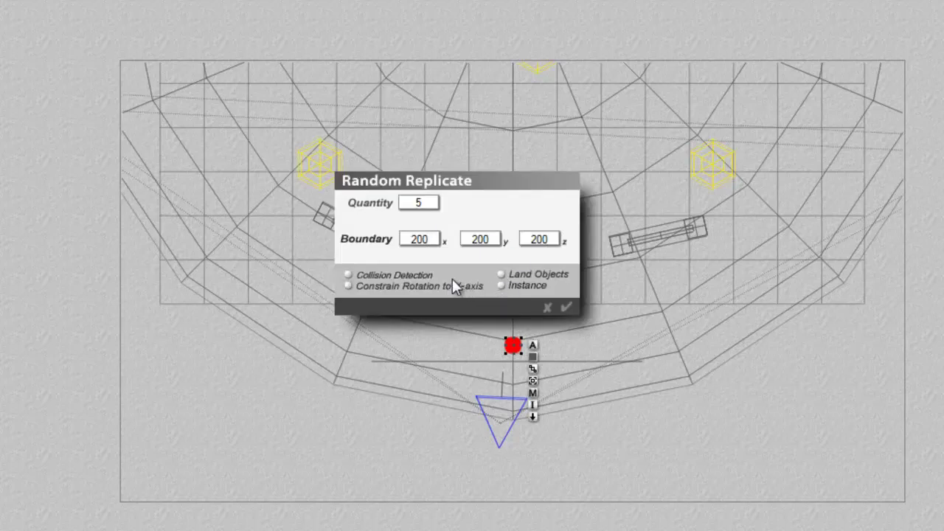
{"action": "left_click", "coordinate": [566, 307]}
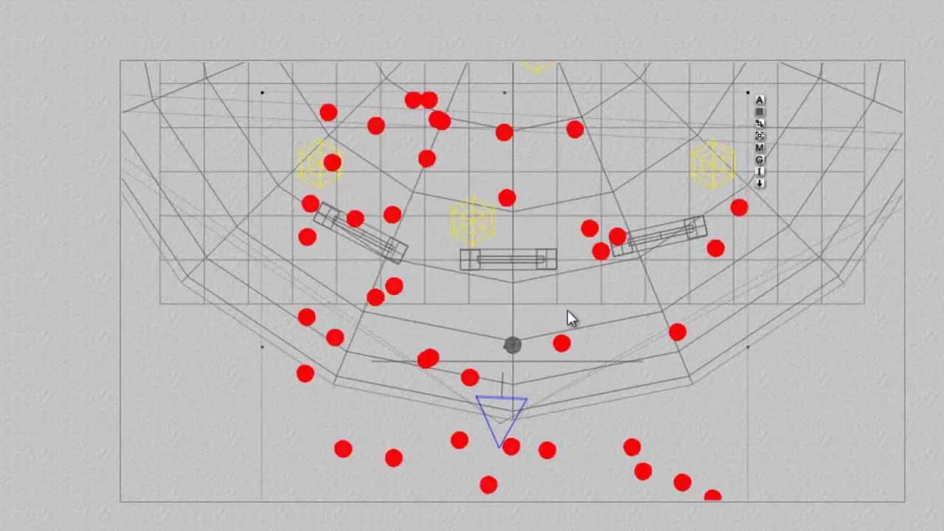
- Group the replicated spheres and squash the group into a thin band directly in front of the camera
{"action": "right_click", "coordinate": [511, 346]}
{"action": "left_click", "coordinate": [549, 376]}
{"action": "left_click", "coordinate": [762, 160]}
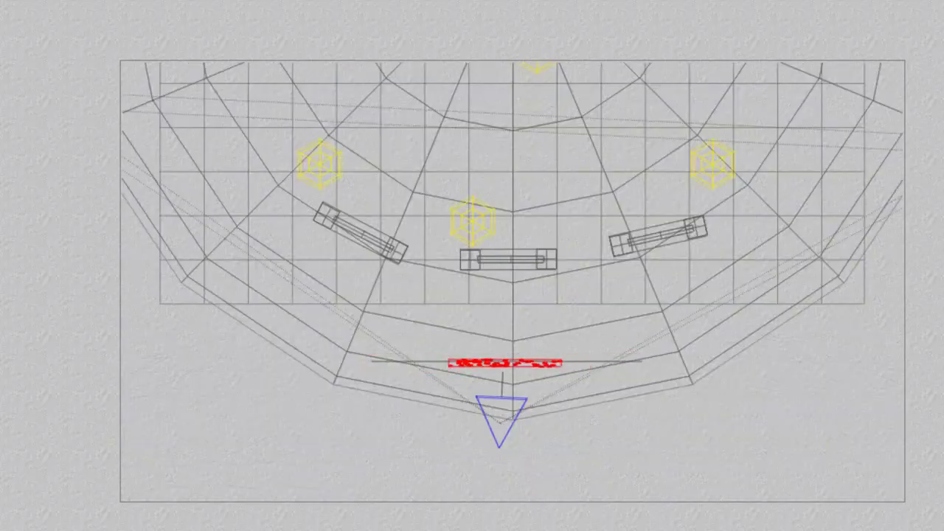
- Ungroup the spheres and randomize their positions and sizes across the camera view
{"action": "key", "text": "3"}
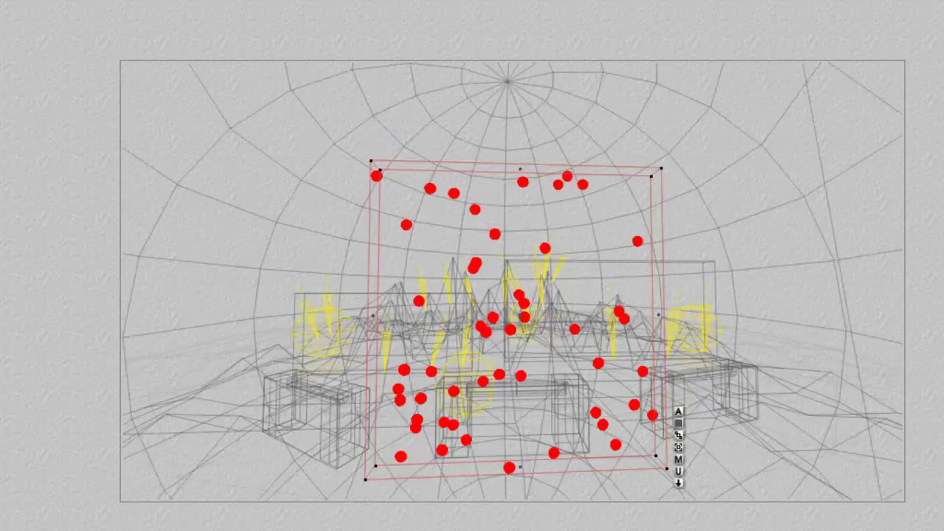
{"action": "left_click_drag", "start_coordinate": [243, 37], "coordinate": [331, 95]}
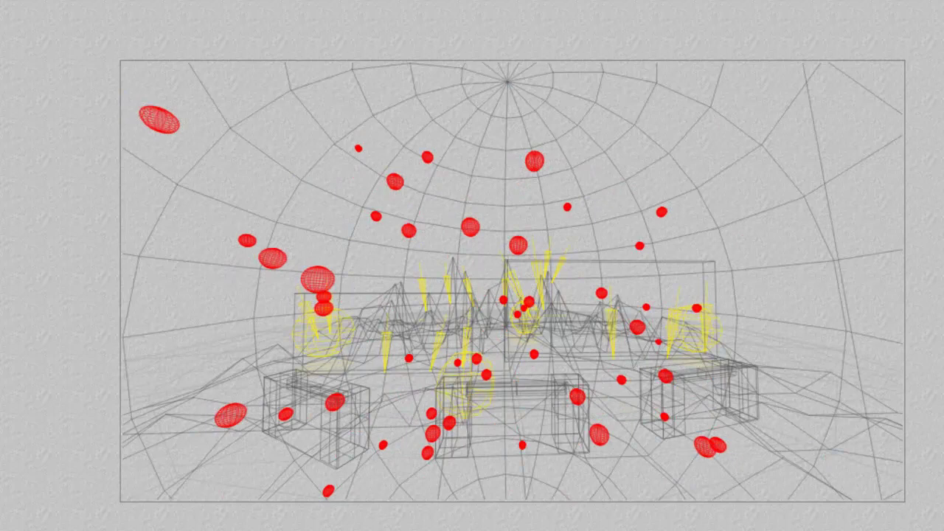
{"action": "key", "text": "2"}
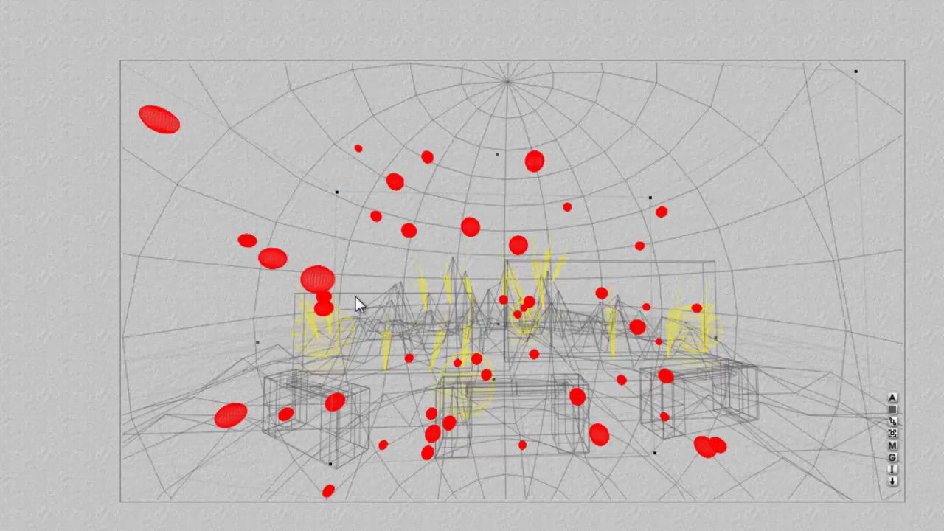
- Edit the scattered spheres' material, setting Diffusion to 0 and the diffuse colour to white
{"action": "left_click", "coordinate": [892, 446]}
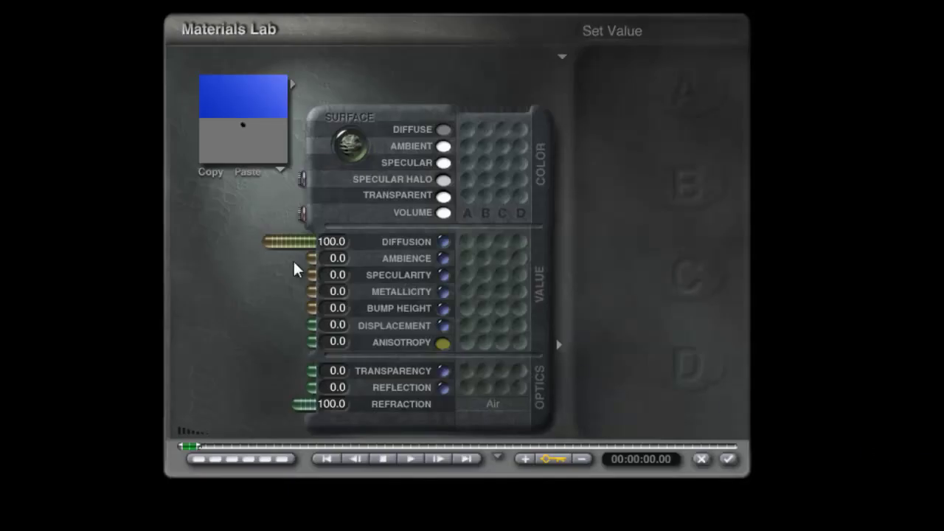
{"action": "left_click_drag", "start_coordinate": [267, 242], "coordinate": [285, 243]}
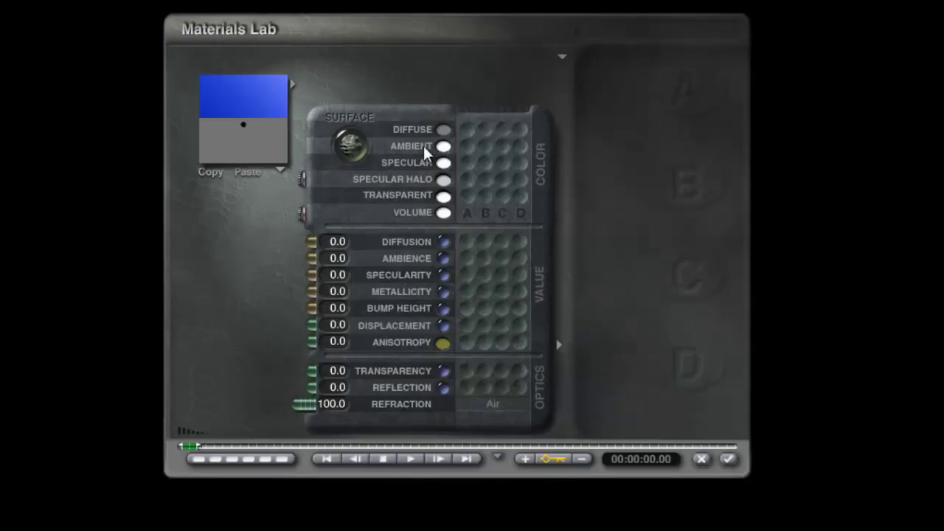
{"action": "left_click", "coordinate": [443, 145]}
{"action": "left_click_drag", "start_coordinate": [475, 239], "coordinate": [591, 245]}
{"action": "left_click_drag", "start_coordinate": [475, 222], "coordinate": [619, 223]}
{"action": "left_click_drag", "start_coordinate": [476, 267], "coordinate": [592, 272]}
{"action": "left_click", "coordinate": [612, 301]}
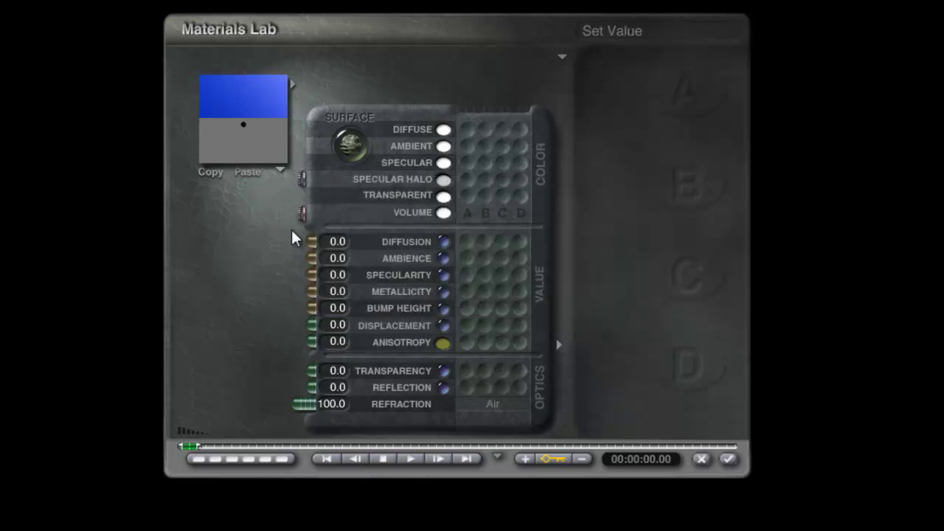
- Change the material preview to a full sphere, and set Transparency to 100 and Refraction to 81 for the bubble material
{"action": "left_click", "coordinate": [280, 170]}
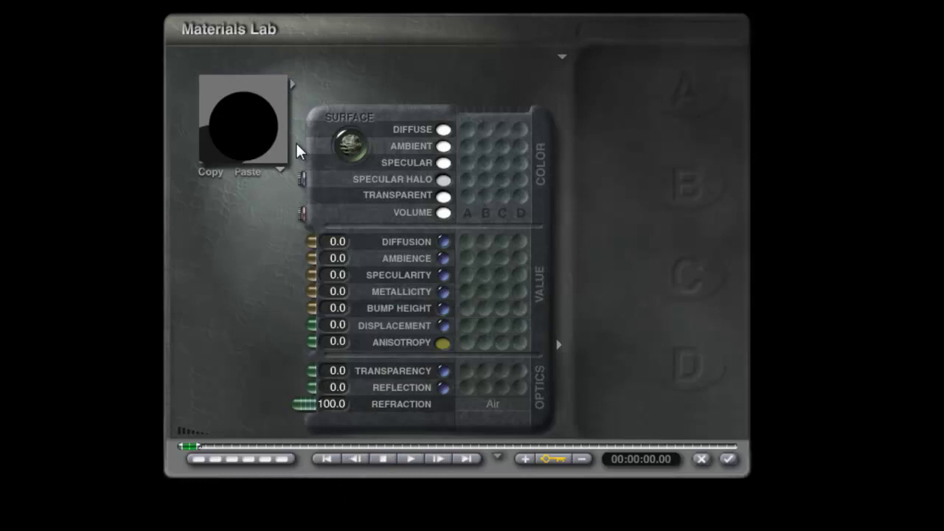
{"action": "left_click", "coordinate": [325, 366]}
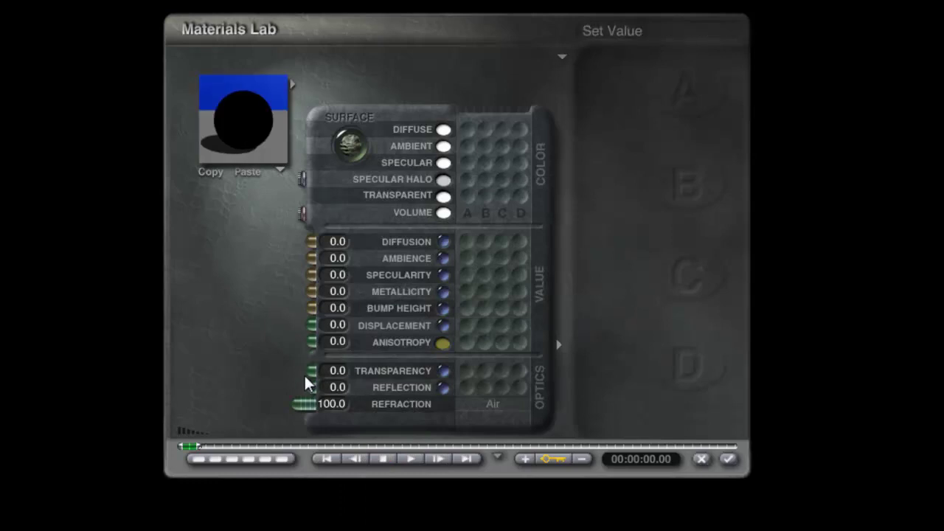
{"action": "left_click_drag", "start_coordinate": [309, 372], "coordinate": [162, 376]}
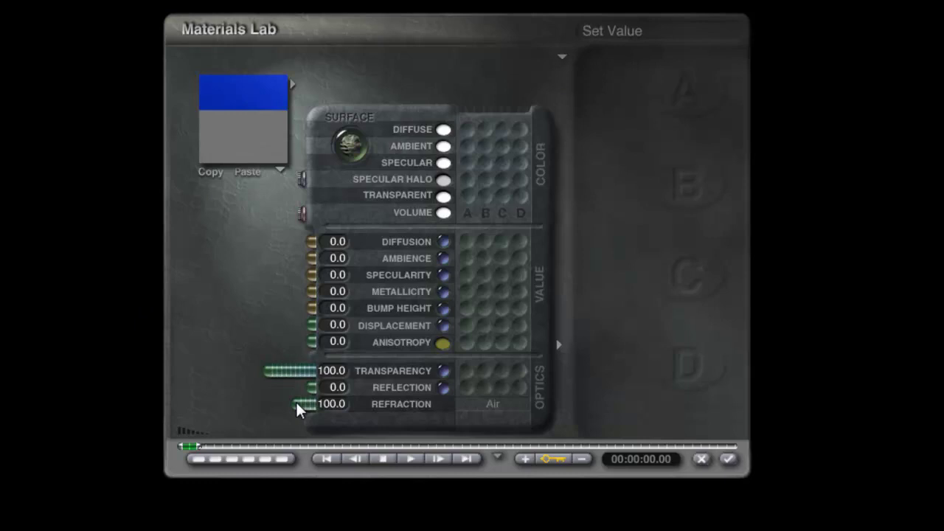
{"action": "mouse_move", "coordinate": [299, 410]}
{"action": "left_mouse_down"}
{"action": "mouse_move", "coordinate": [291, 406]}
{"action": "mouse_move", "coordinate": [301, 406]}
{"action": "left_mouse_up"}
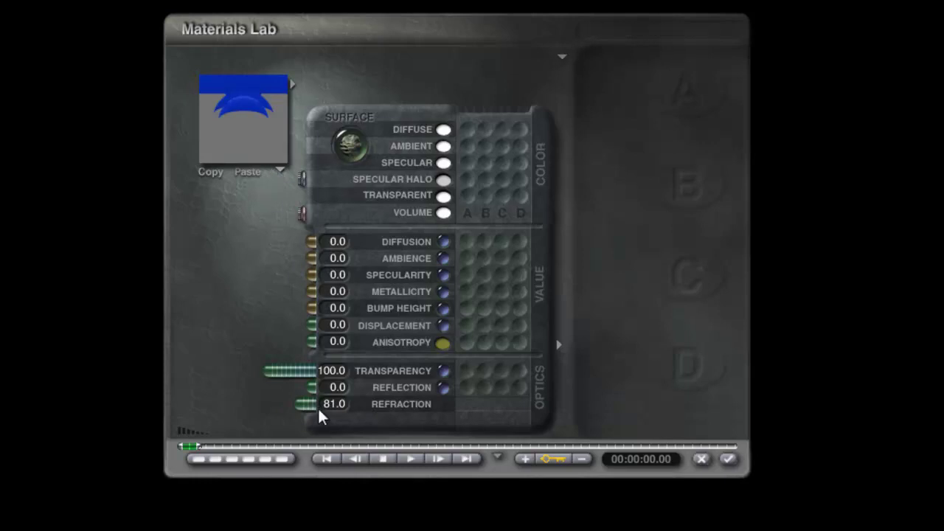
{"action": "left_click_drag", "start_coordinate": [260, 127], "coordinate": [260, 126]}
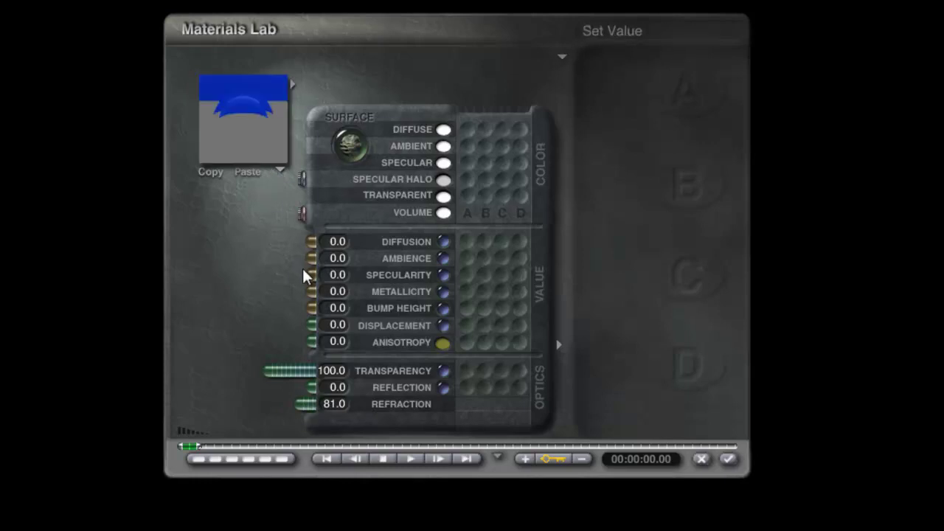
- Set the bubble material's Specularity to 100 with Ambience at 0, and accept the material
{"action": "left_click_drag", "start_coordinate": [306, 274], "coordinate": [17, 271]}
{"action": "left_click_drag", "start_coordinate": [309, 258], "coordinate": [147, 258]}
{"action": "left_click_drag", "start_coordinate": [311, 258], "coordinate": [400, 261]}
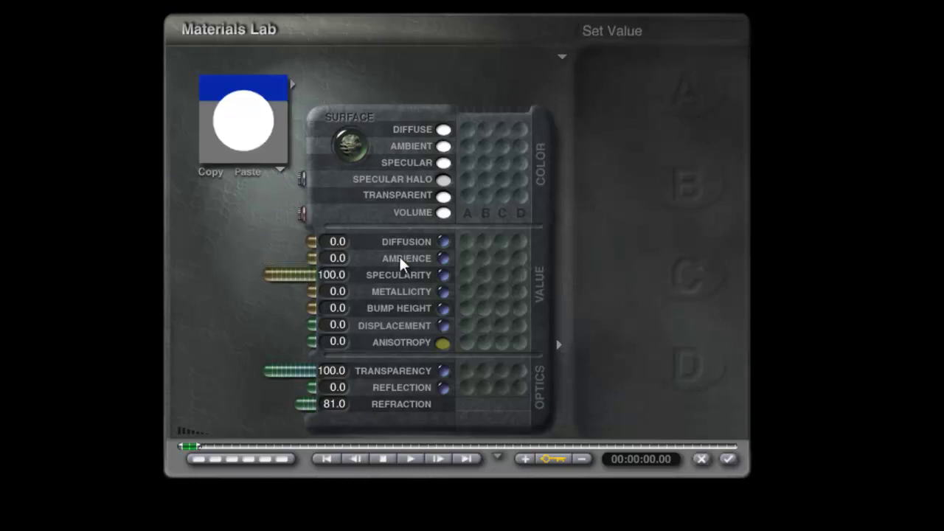
{"action": "left_click", "coordinate": [273, 139]}
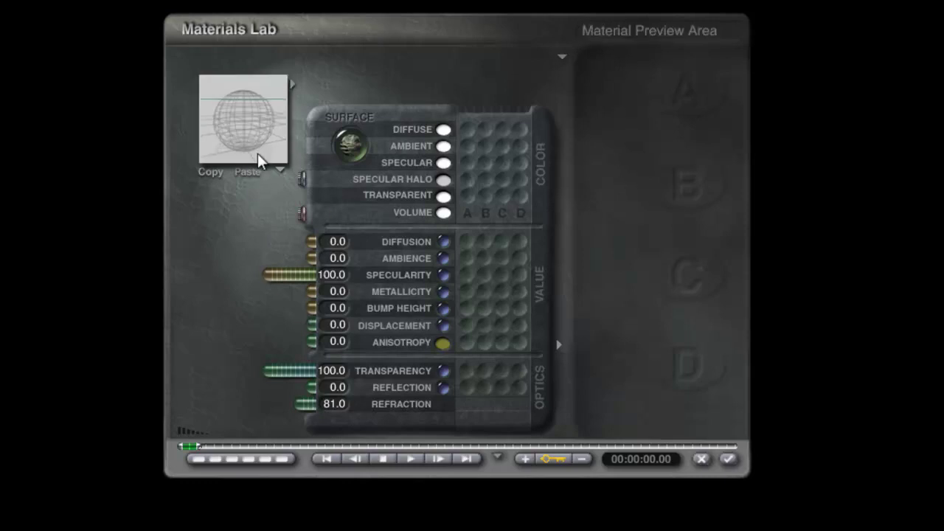
{"action": "left_click_drag", "start_coordinate": [259, 158], "coordinate": [255, 99]}
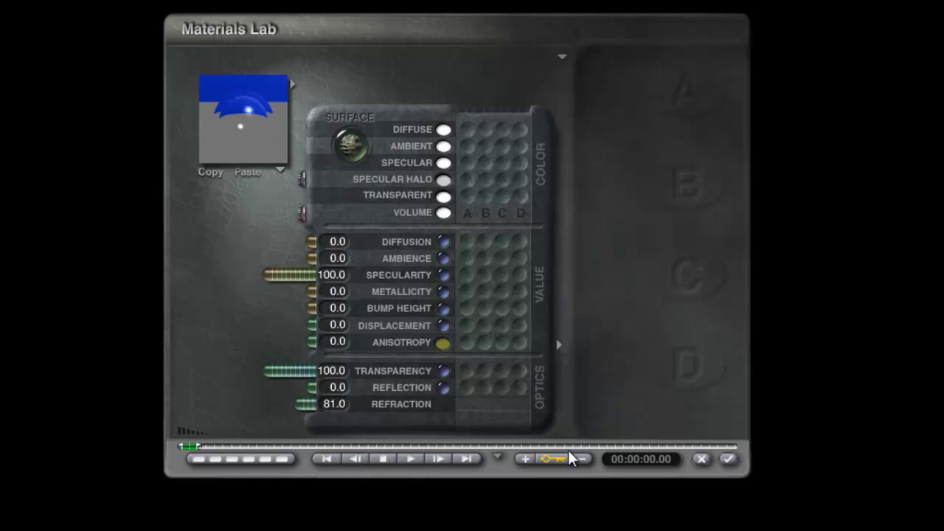
{"action": "left_click", "coordinate": [733, 458]}
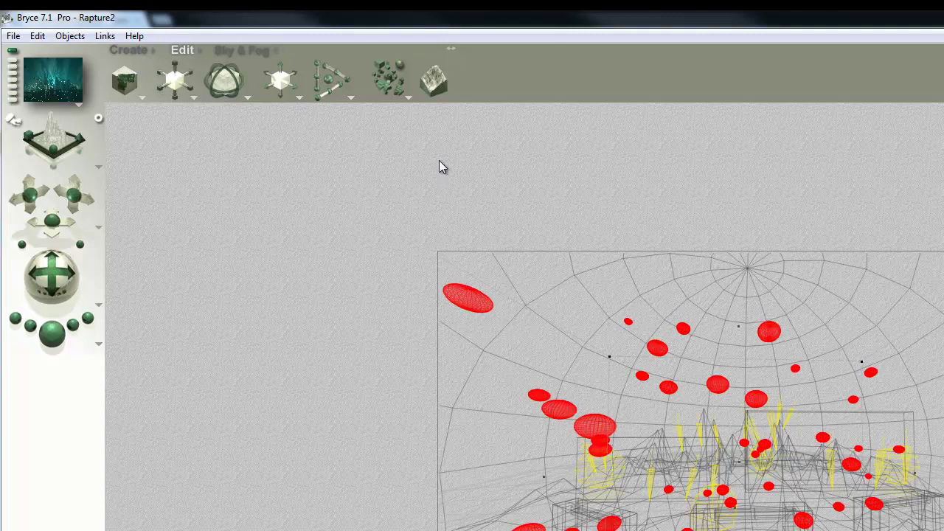
- Set the sun's diffuse intensity to 0 in the Sky Lab and move the sun nearly overhead, to about 86.4 altitude
{"action": "left_click", "coordinate": [255, 53]}
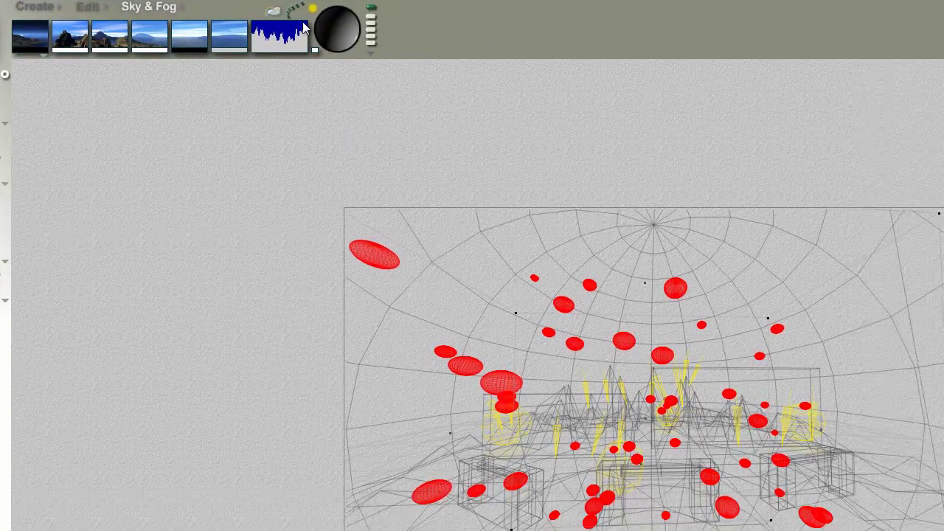
{"action": "left_click", "coordinate": [389, 59]}
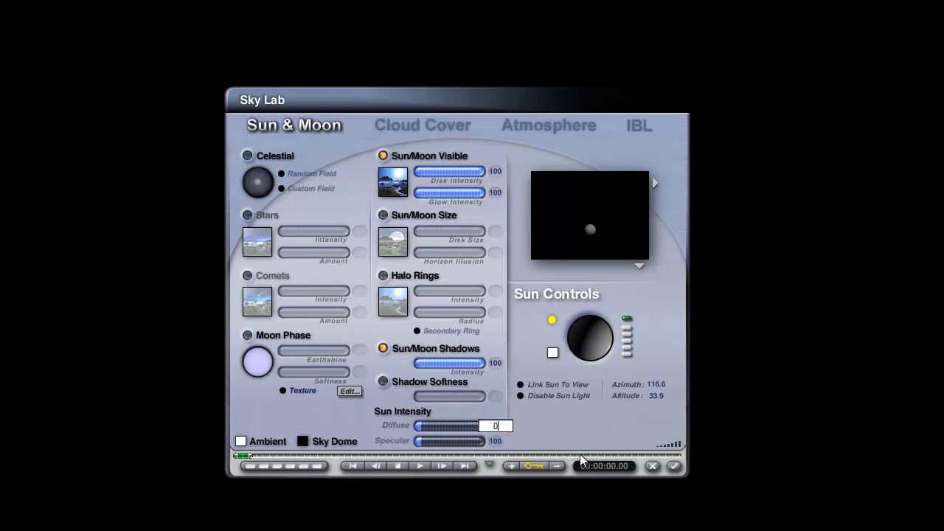
{"action": "key", "text": "Return"}
{"action": "left_click_drag", "start_coordinate": [597, 348], "coordinate": [592, 342]}
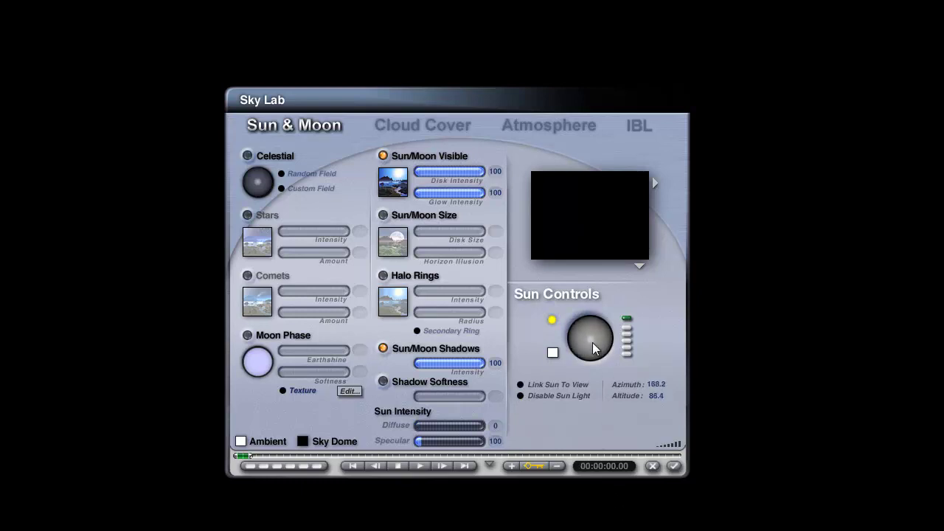
{"action": "left_click", "coordinate": [669, 467]}
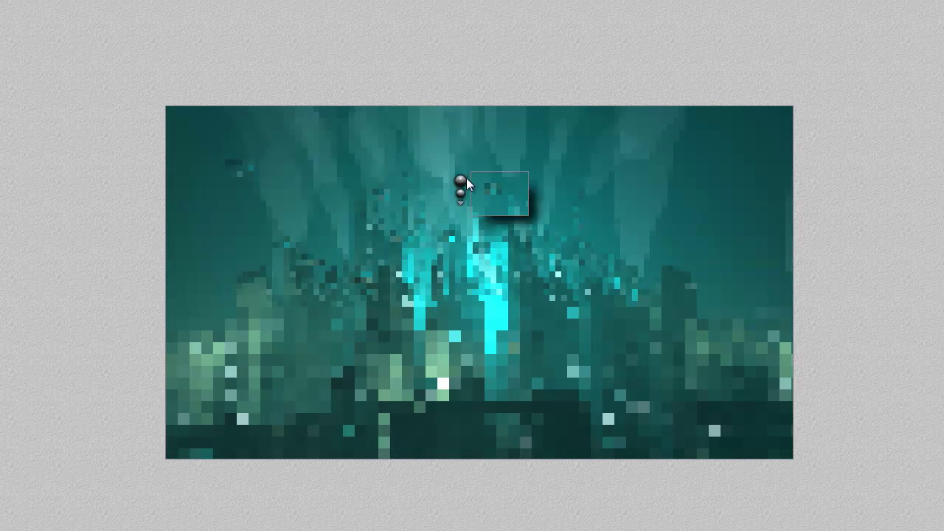
- Test-render a small area around a bubble above the city and a larger area over the buildings beside it
{"action": "left_click", "coordinate": [461, 181]}
{"action": "left_click", "coordinate": [484, 198]}
{"action": "left_click_drag", "start_coordinate": [667, 349], "coordinate": [539, 216]}
{"action": "left_click", "coordinate": [530, 226]}
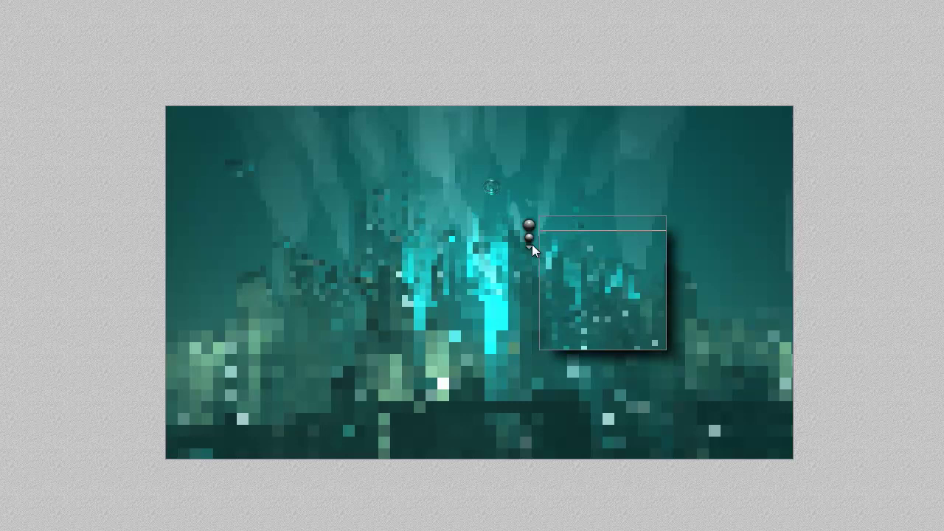
{"action": "key", "text": "Escape"}
{"action": "key", "text": "Escape"}
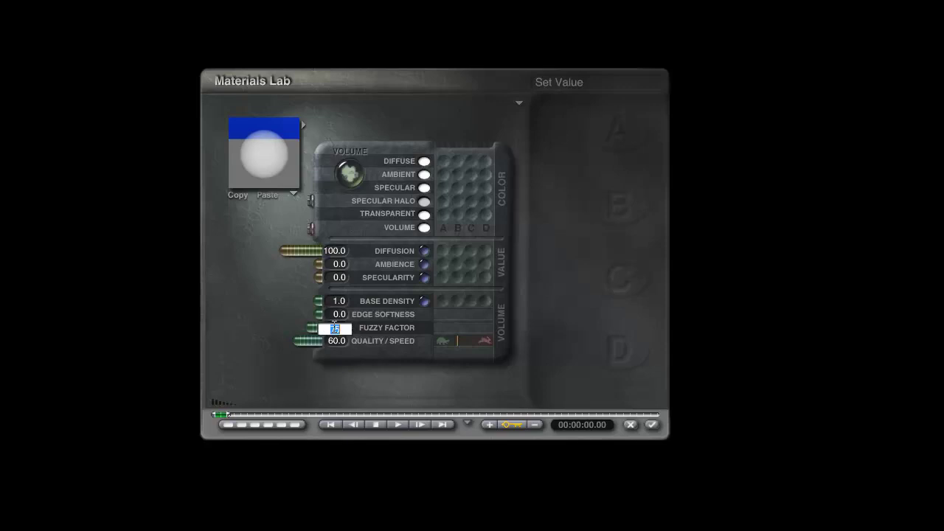
- Set the fog sphere's fuzzy factor to 70, adjust its Quality/Speed, and test-render a region of the scene
{"action": "type", "text": "70"}
{"action": "left_click_drag", "start_coordinate": [346, 343], "coordinate": [270, 342]}
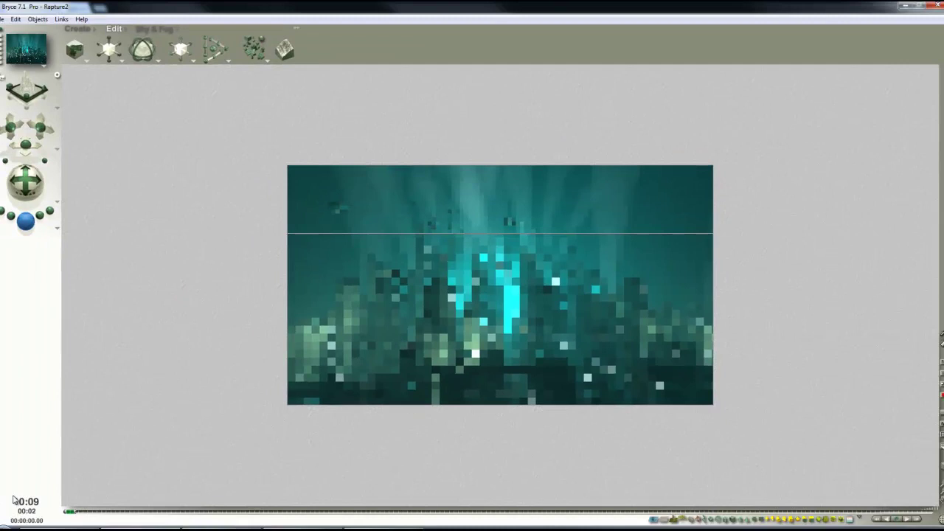
{"action": "left_click", "coordinate": [582, 228]}
{"action": "mouse_move", "coordinate": [701, 263]}
{"action": "left_mouse_down"}
{"action": "mouse_move", "coordinate": [607, 166]}
{"action": "mouse_move", "coordinate": [605, 148]}
{"action": "left_mouse_up"}
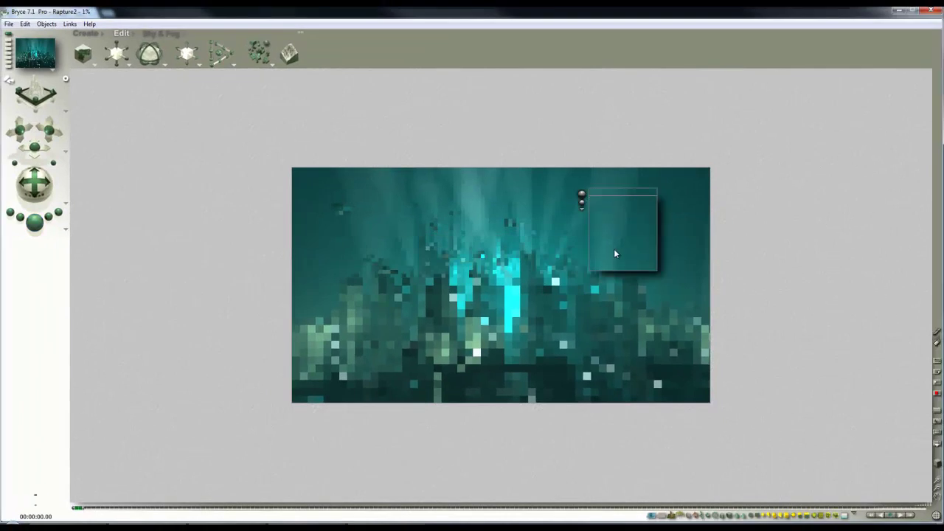
- Test-render the area over the bright central buildings, and render a smaller region within it
{"action": "left_click_drag", "start_coordinate": [552, 345], "coordinate": [466, 260]}
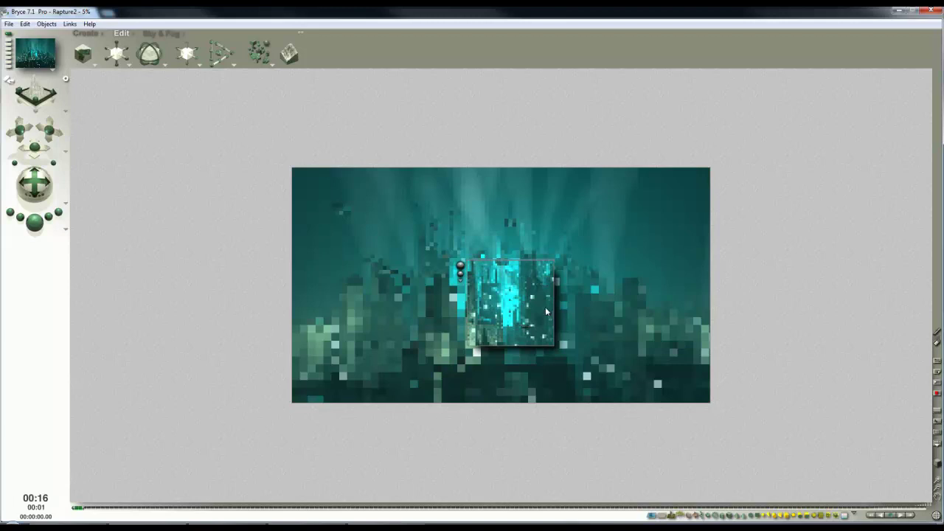
{"action": "left_click_drag", "start_coordinate": [527, 286], "coordinate": [508, 254]}
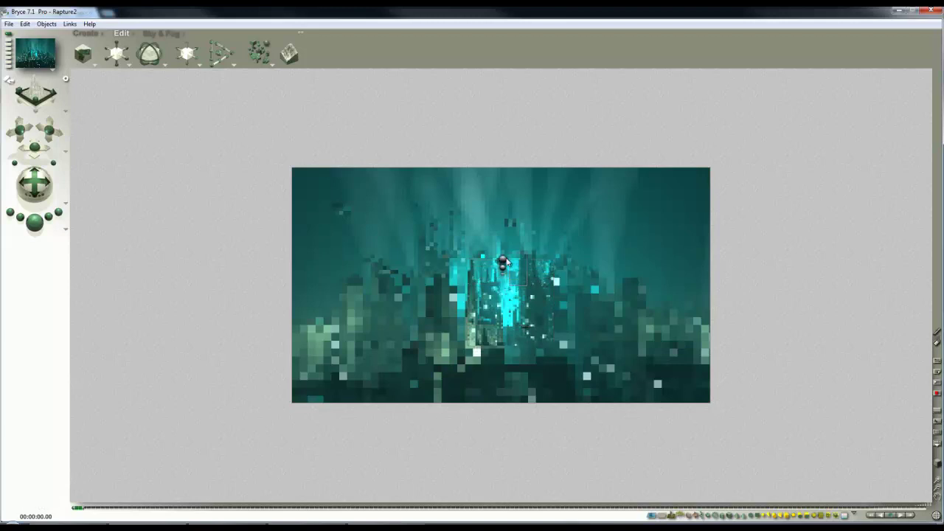
{"action": "left_click", "coordinate": [502, 269]}
{"action": "left_click", "coordinate": [524, 290]}
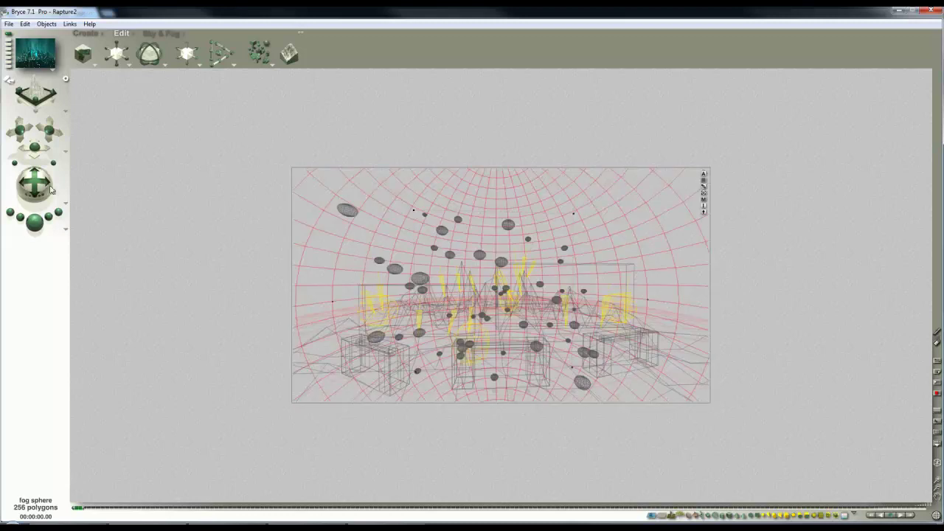
- Set the render options to 16 rays per pixel and render the whole scene
{"action": "left_click", "coordinate": [65, 229]}
{"action": "left_click", "coordinate": [88, 284]}
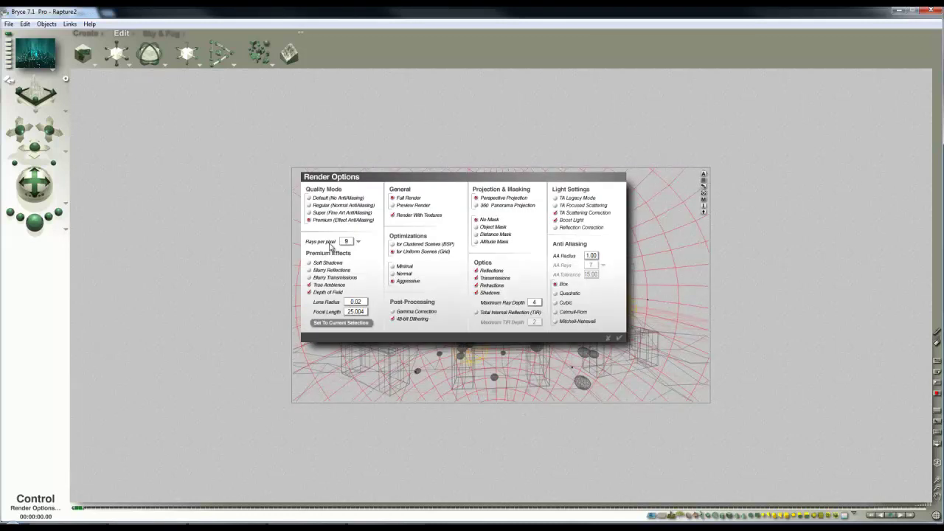
{"action": "left_click", "coordinate": [357, 241]}
{"action": "left_click", "coordinate": [374, 267]}
{"action": "left_click", "coordinate": [618, 337]}
{"action": "left_click", "coordinate": [35, 221]}
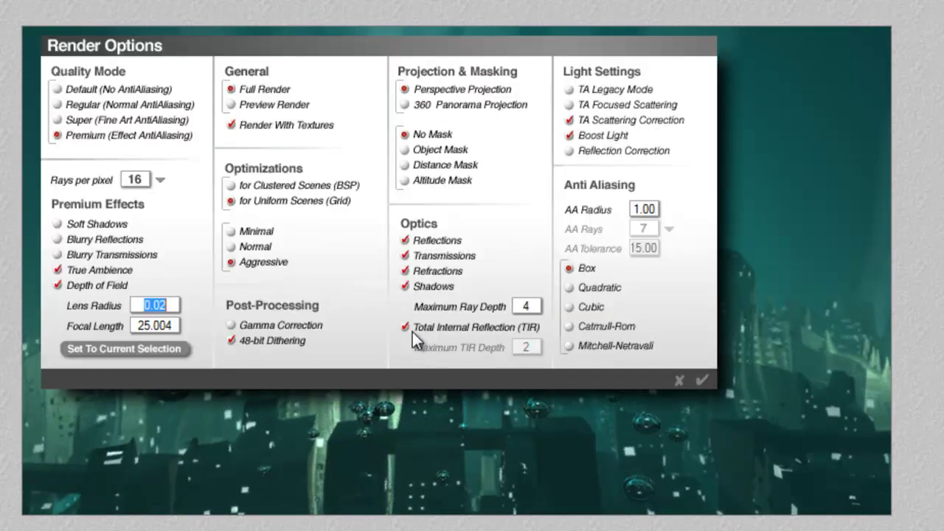
- Enable Total Internal Reflection (TIR) in the render options
{"action": "left_click", "coordinate": [406, 327]}
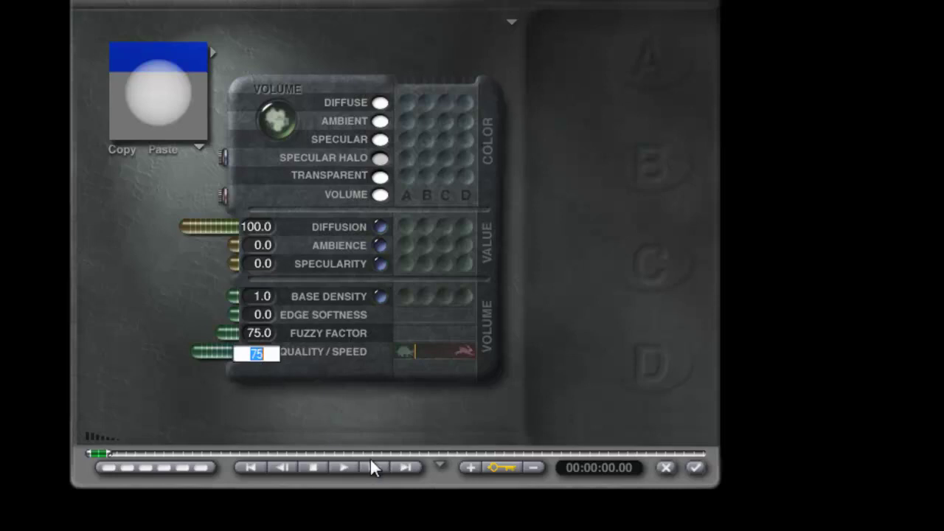
- Set the fog volume material's Quality/Speed to 80
{"action": "type", "text": "80"}
{"action": "key", "text": "Return"}
{"action": "left_click", "coordinate": [269, 355]}
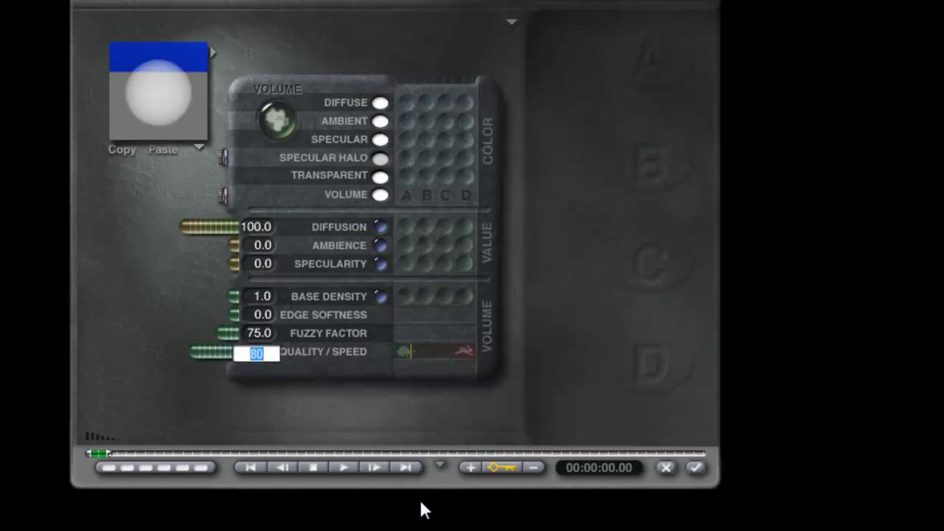